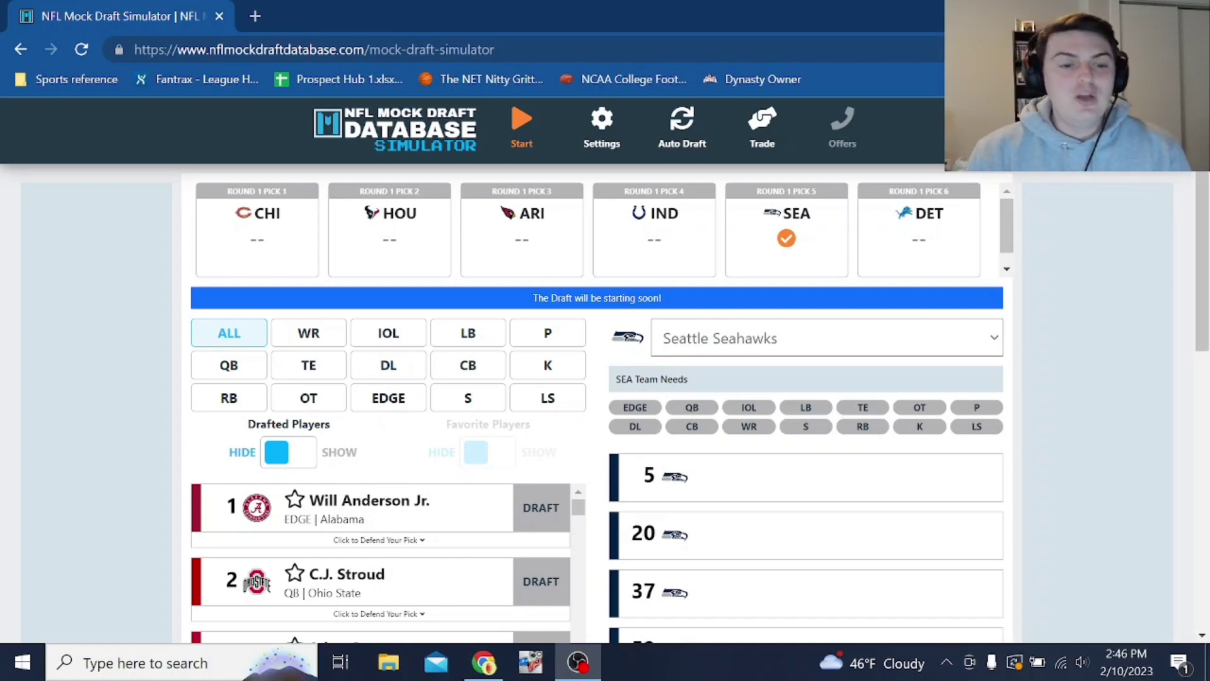
Start the mock draft and reject the Giants and Raiders trade offers.
{"action": "left_click", "coordinate": [518, 126]}
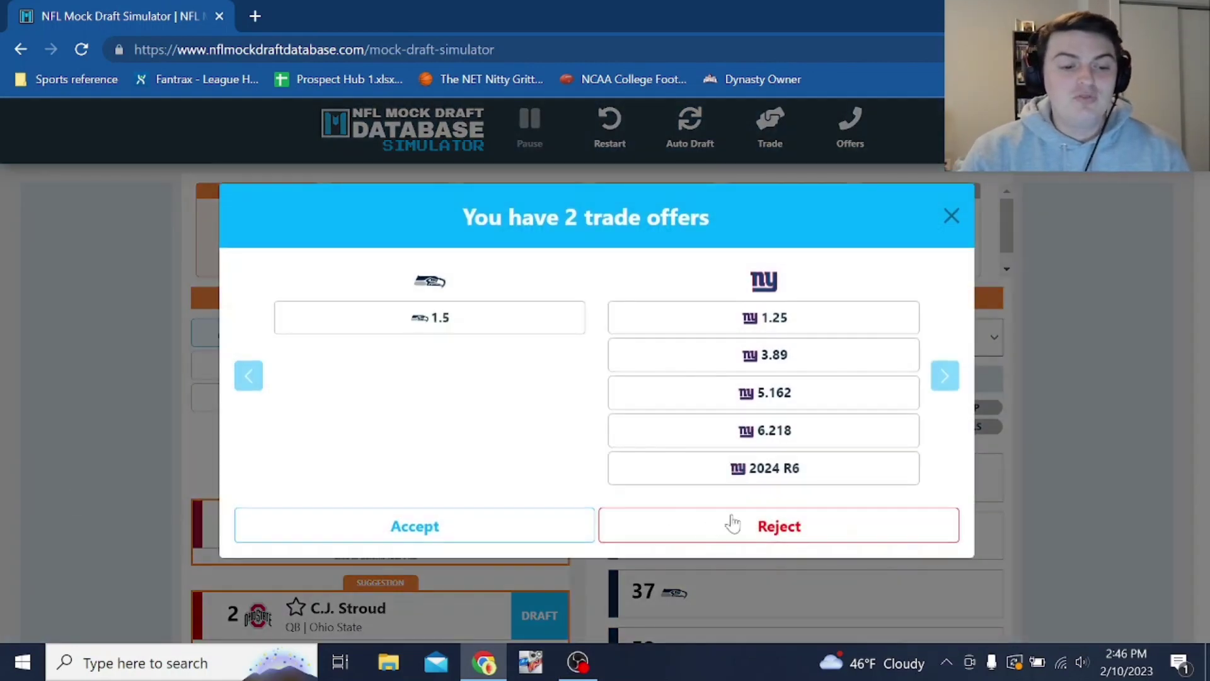
{"action": "left_click", "coordinate": [789, 538]}
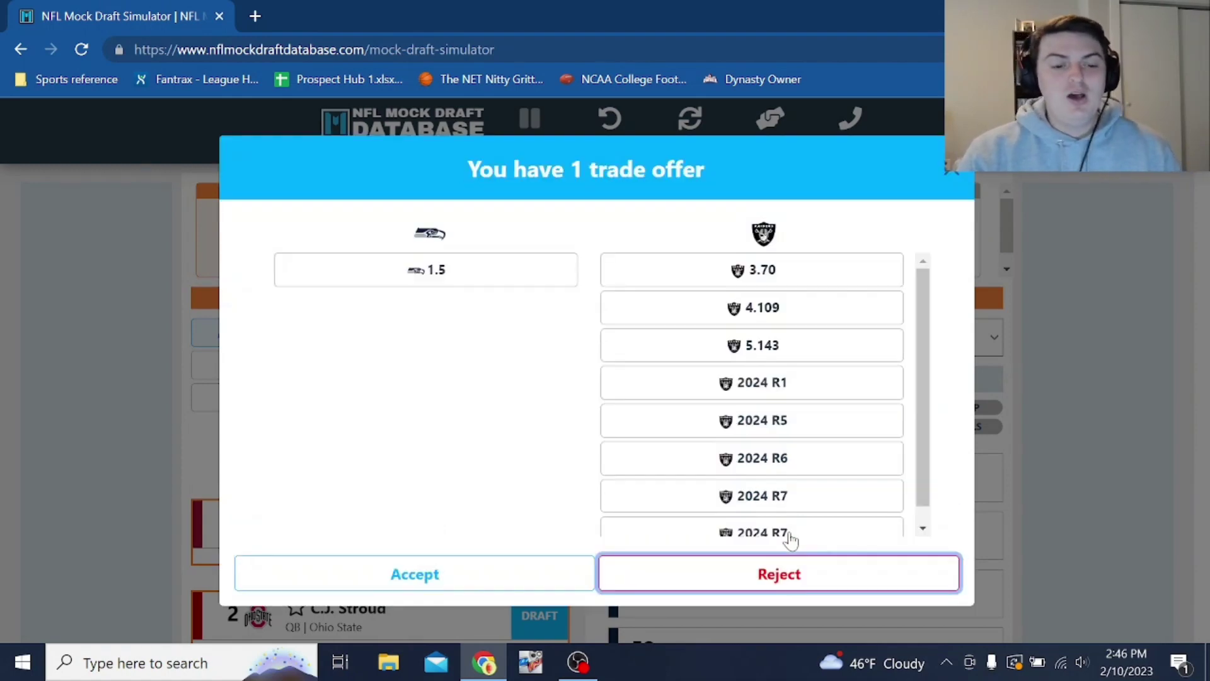
{"action": "left_click", "coordinate": [780, 574]}
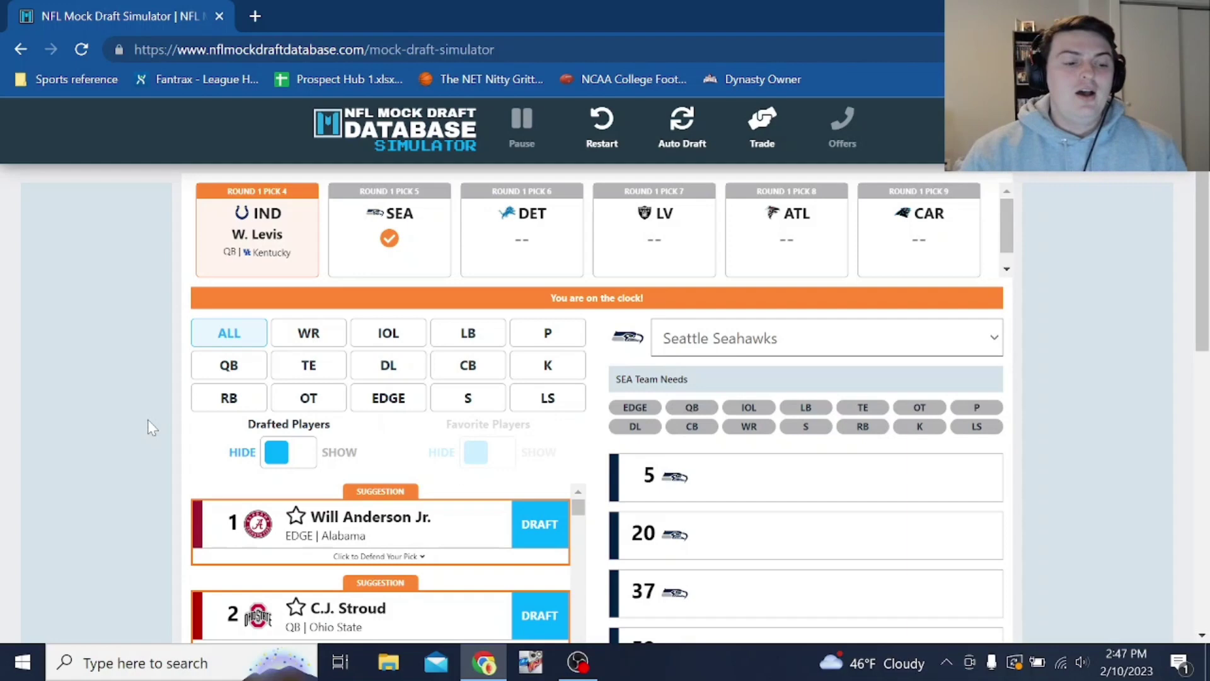
Scroll the available players list to Will Anderson Jr. at Seattle's pick 5.
{"action": "scroll", "coordinate": [195, 413], "scroll_direction": "down", "scroll_amount": 1}
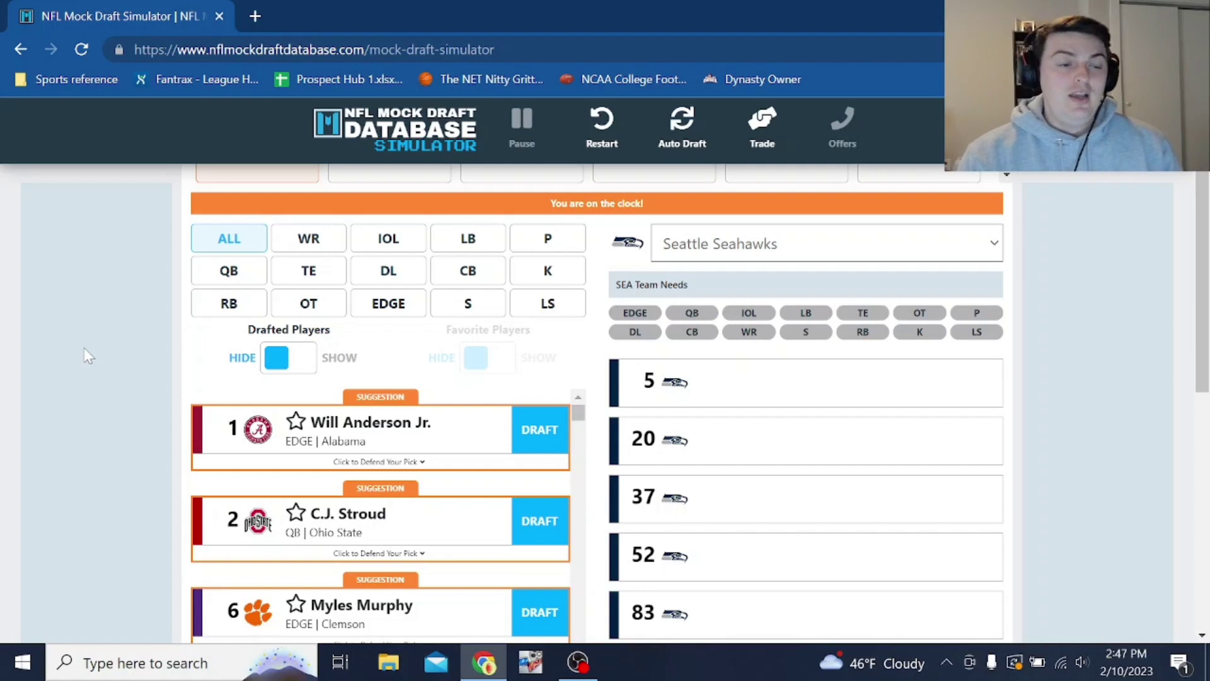
{"action": "scroll", "coordinate": [88, 356], "scroll_direction": "down", "scroll_amount": 1}
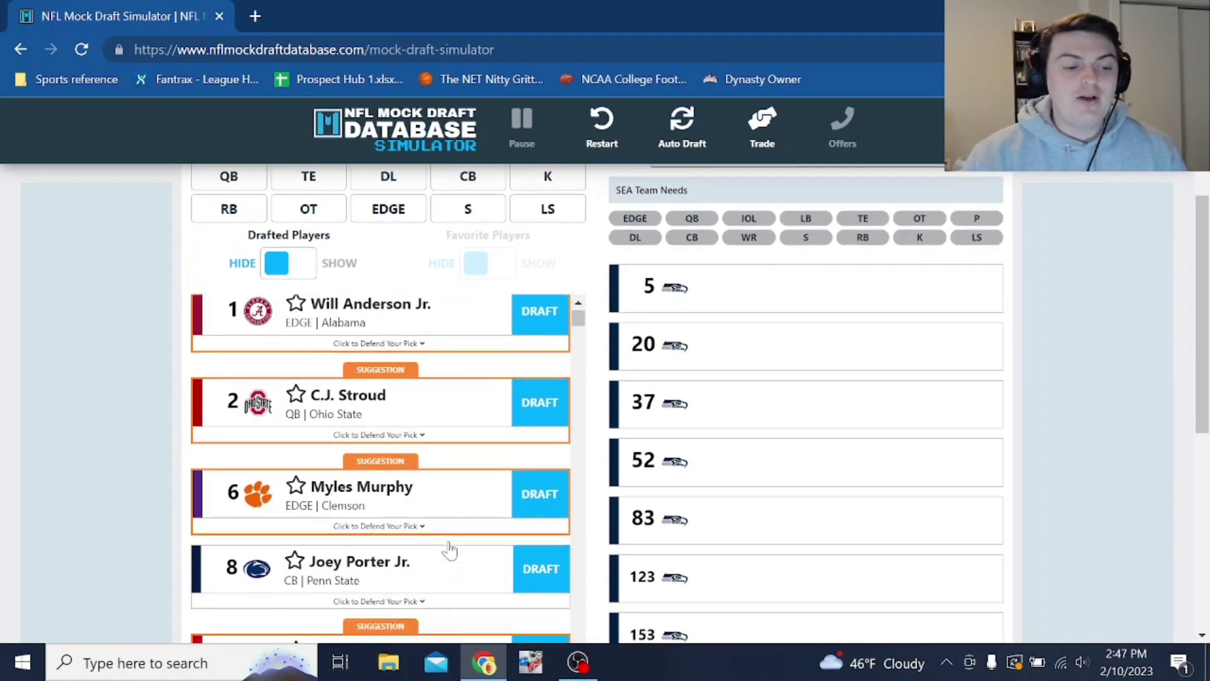
{"action": "scroll", "coordinate": [428, 587], "scroll_direction": "down", "scroll_amount": 3}
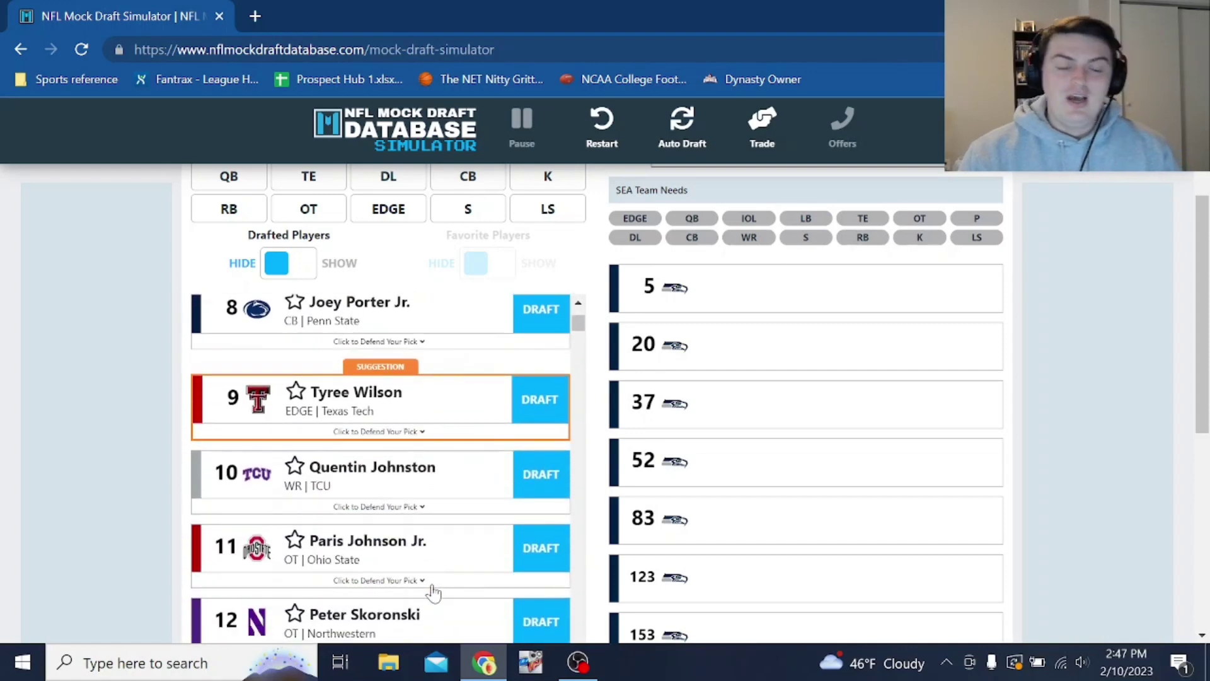
{"action": "scroll", "coordinate": [432, 591], "scroll_direction": "up", "scroll_amount": 3}
{"action": "scroll", "coordinate": [434, 592], "scroll_direction": "up", "scroll_amount": 1}
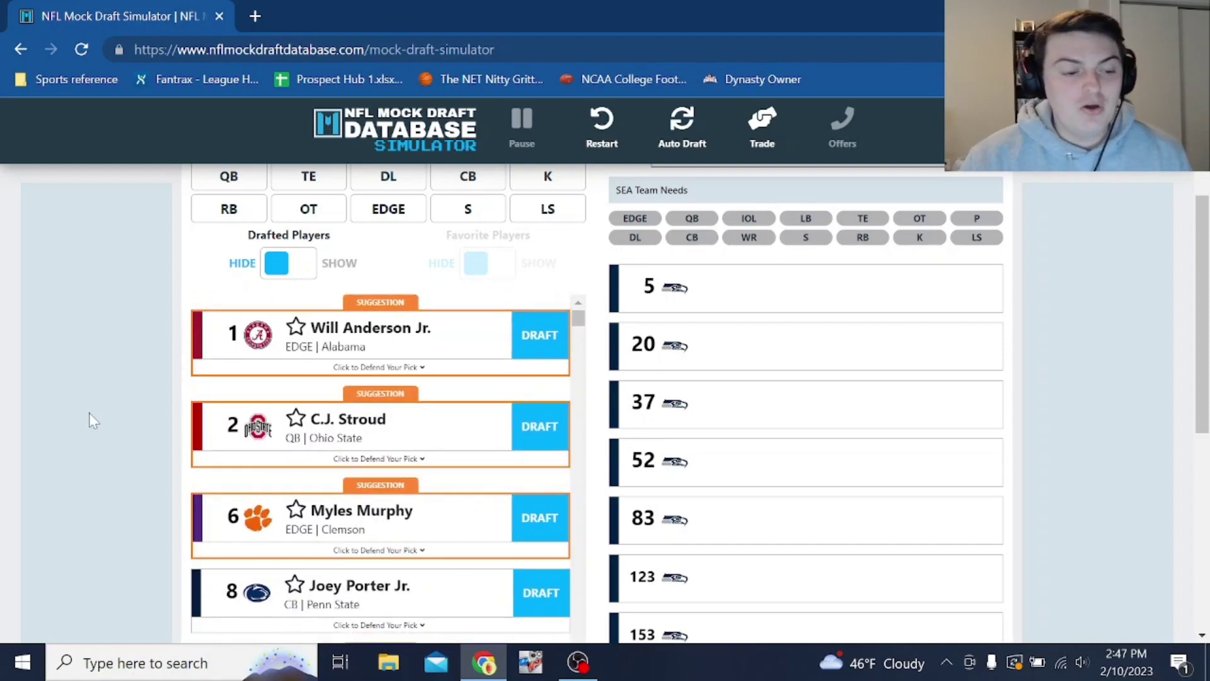
{"action": "scroll", "coordinate": [54, 427], "scroll_direction": "up", "scroll_amount": 1}
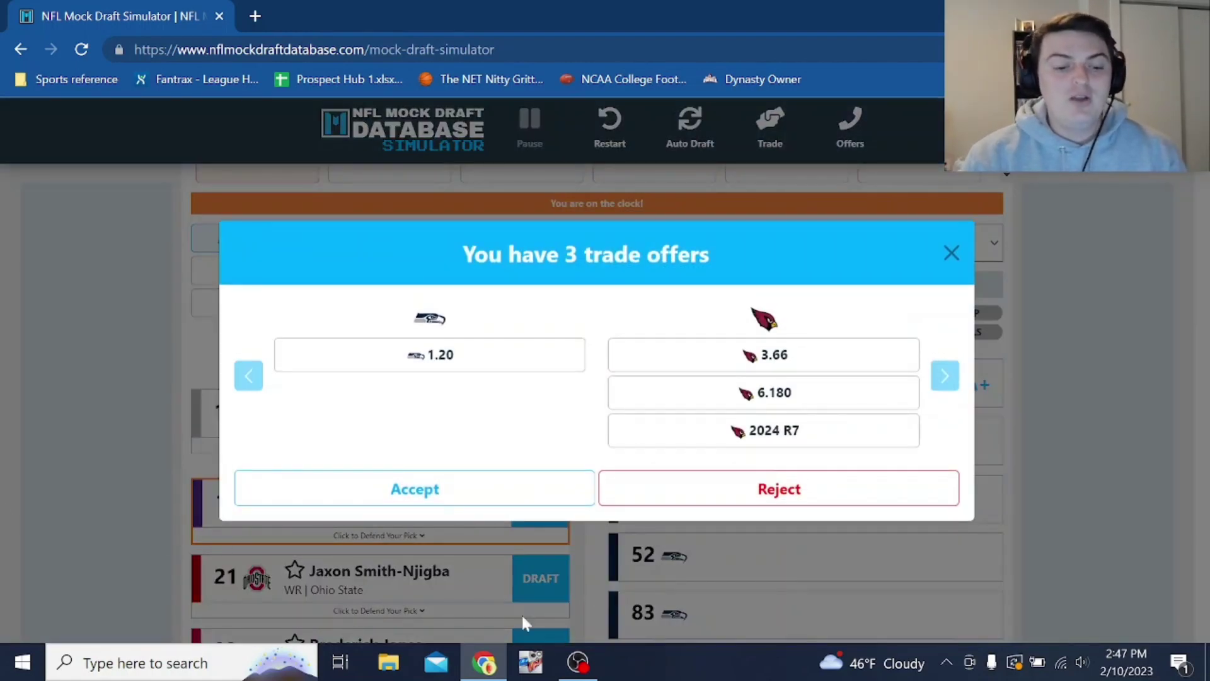
Reject the Cardinals, Broncos and Chiefs offers, then draft Bryan Bresee at pick 20.
{"action": "left_click", "coordinate": [671, 500]}
{"action": "left_click", "coordinate": [671, 500]}
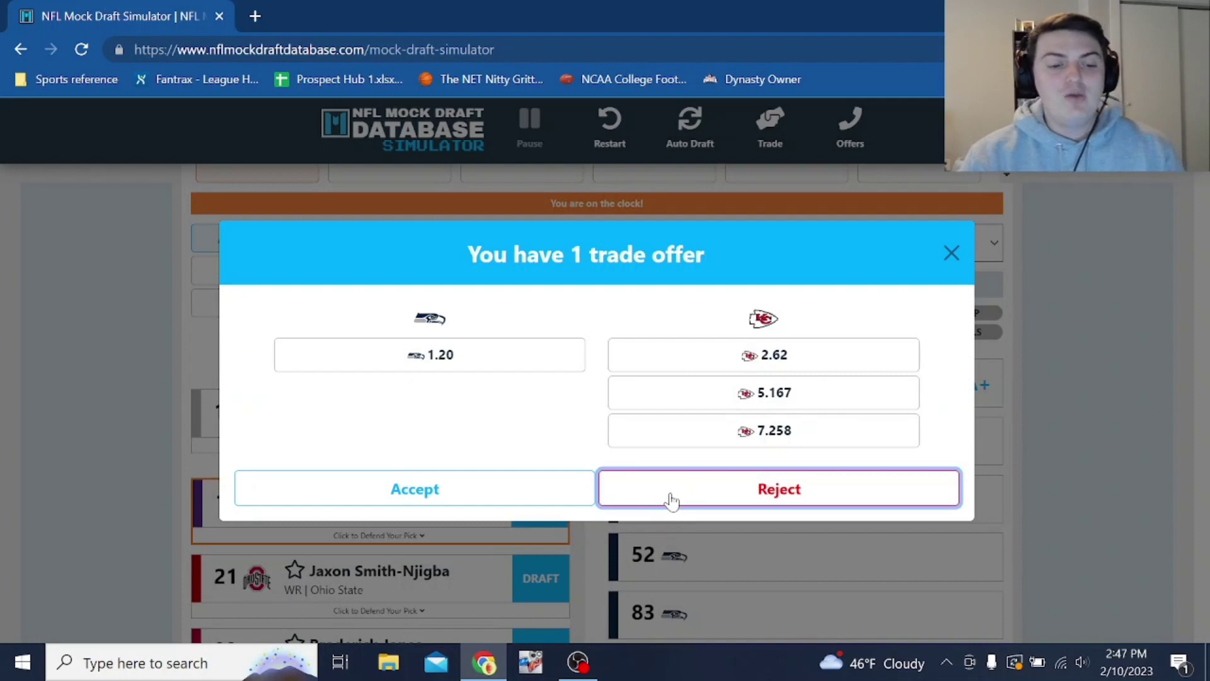
{"action": "left_click", "coordinate": [671, 501]}
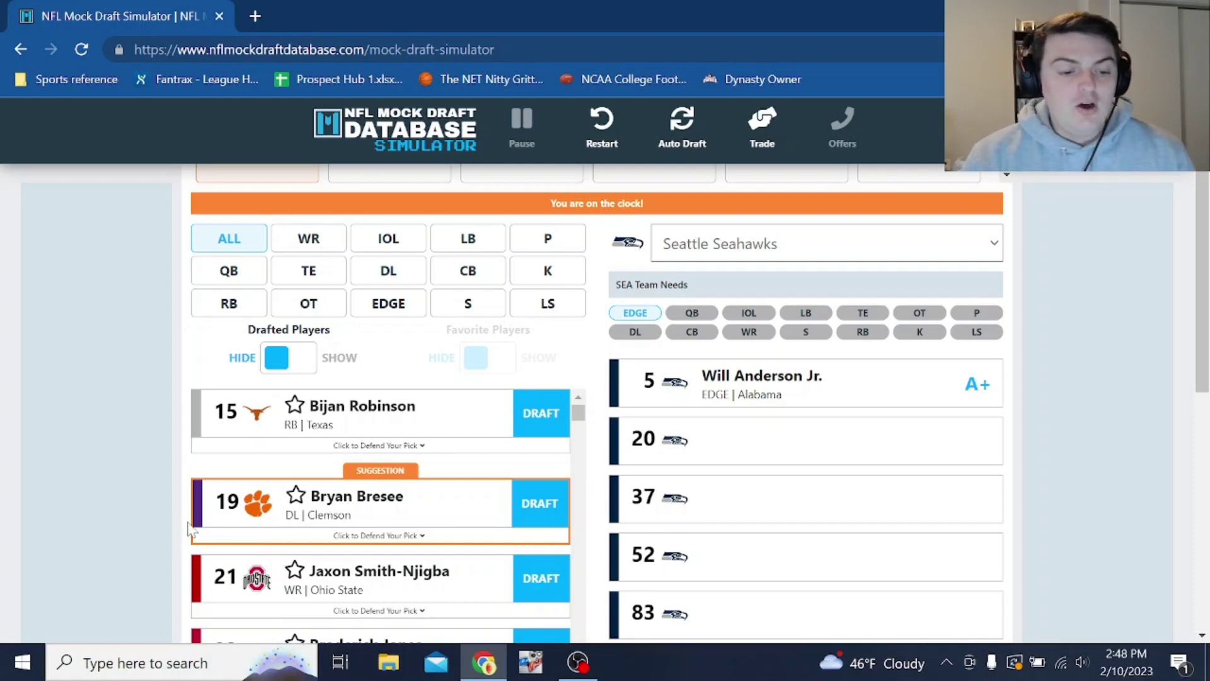
{"action": "scroll", "coordinate": [124, 495], "scroll_direction": "down", "scroll_amount": 1}
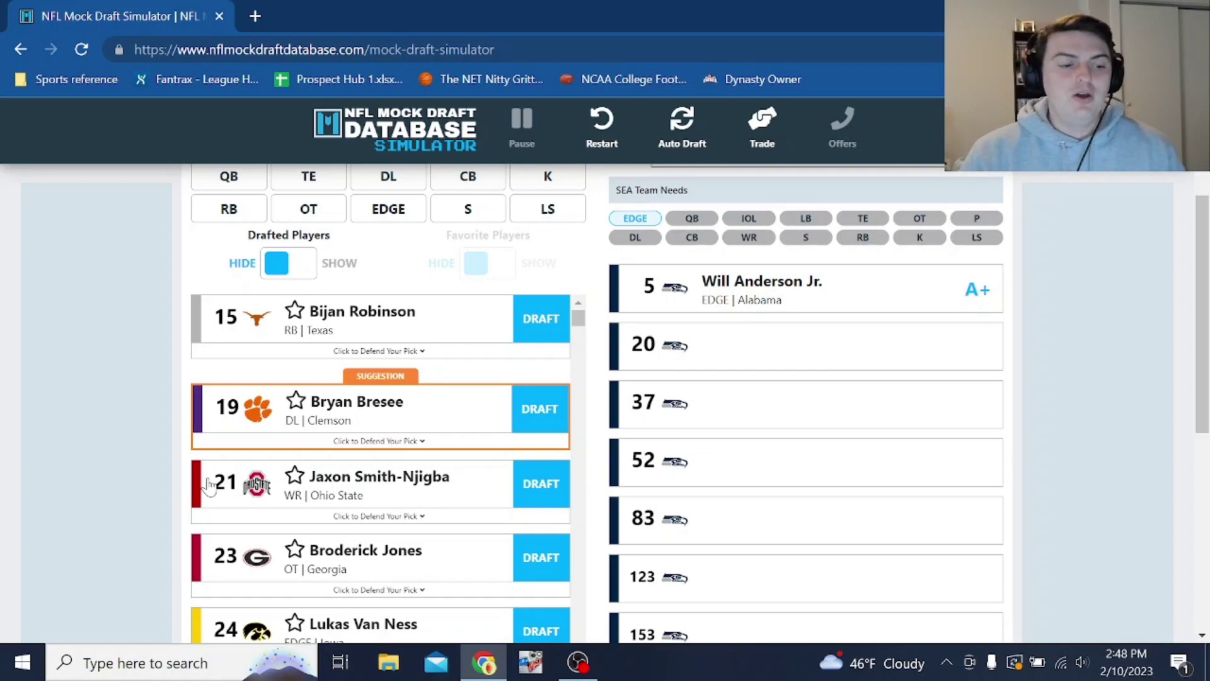
{"action": "left_click", "coordinate": [535, 415]}
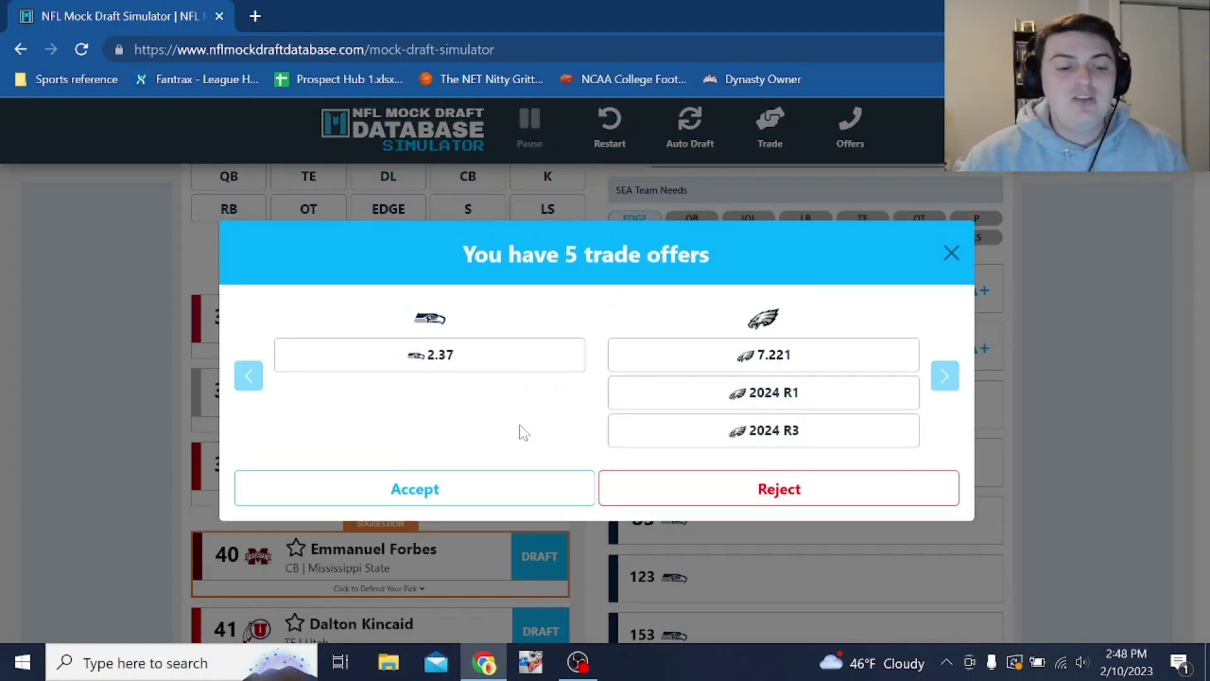
Reject all five trade offers for pick 37, starting with the Eagles offer.
{"action": "left_click", "coordinate": [771, 498]}
{"action": "left_click", "coordinate": [771, 530]}
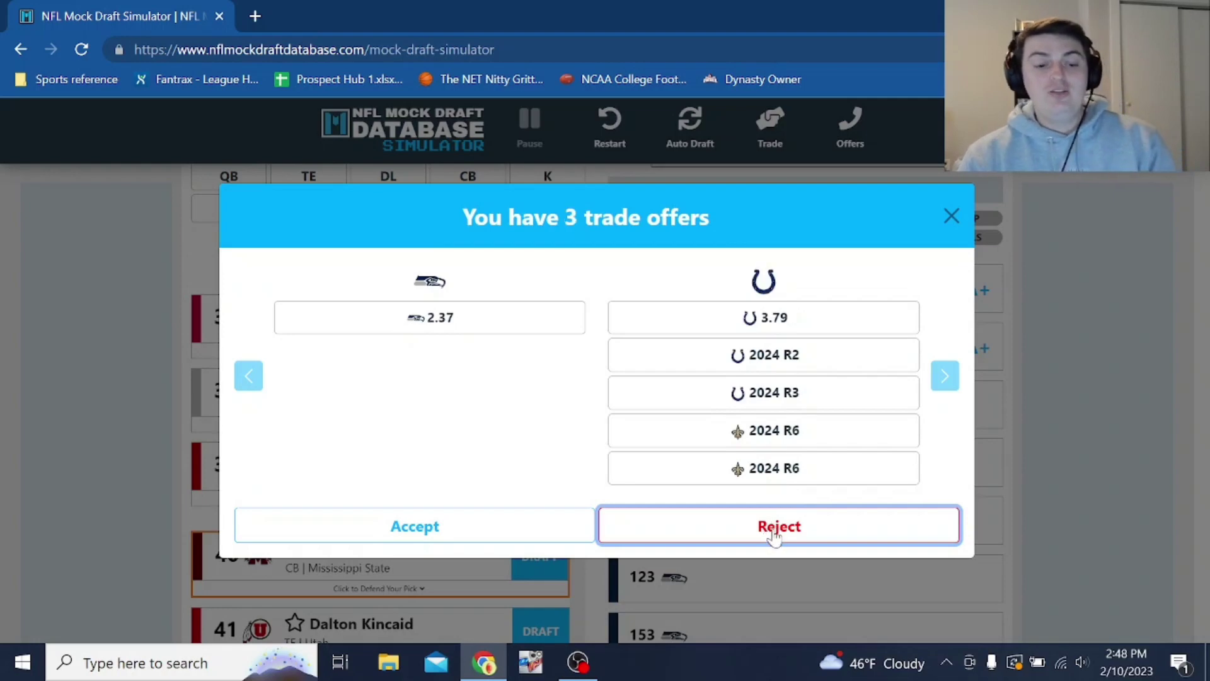
{"action": "left_click", "coordinate": [771, 530]}
{"action": "left_click", "coordinate": [771, 530]}
{"action": "left_click", "coordinate": [771, 530]}
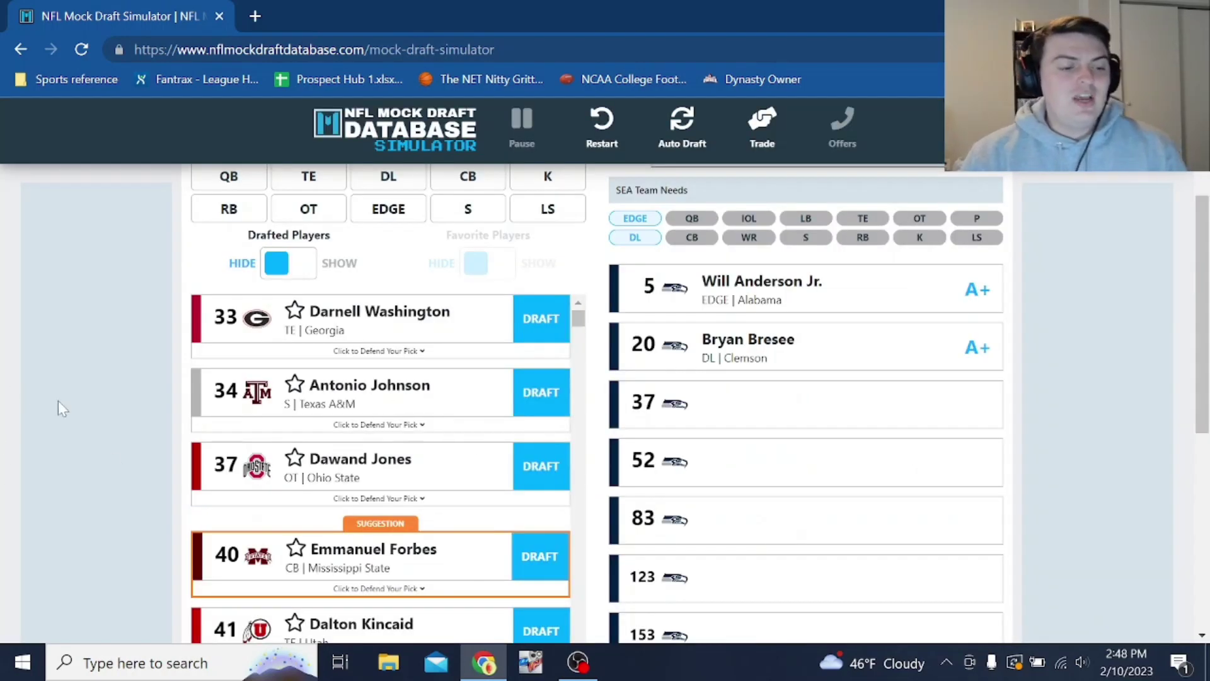
Draft Emmanuel Forbes at pick 37 and decline the Buccaneers offer for pick 52.
{"action": "scroll", "coordinate": [94, 414], "scroll_direction": "down", "scroll_amount": 3}
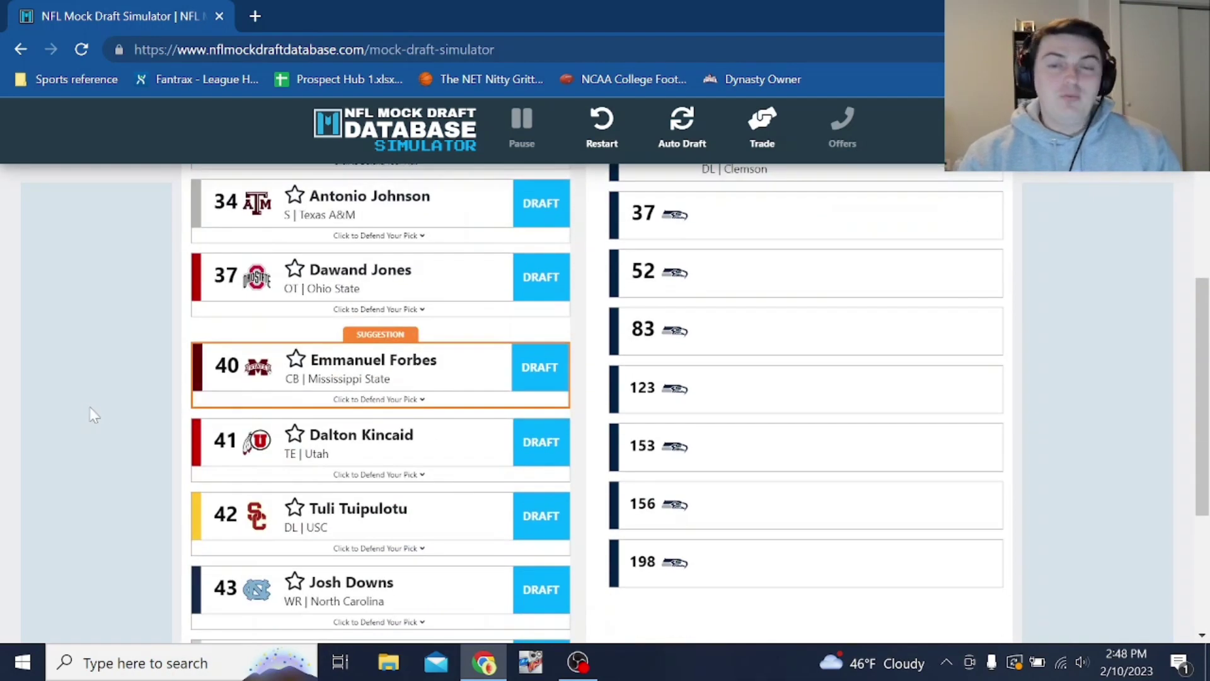
{"action": "scroll", "coordinate": [93, 414], "scroll_direction": "up", "scroll_amount": 3}
{"action": "scroll", "coordinate": [139, 450], "scroll_direction": "down", "scroll_amount": 1}
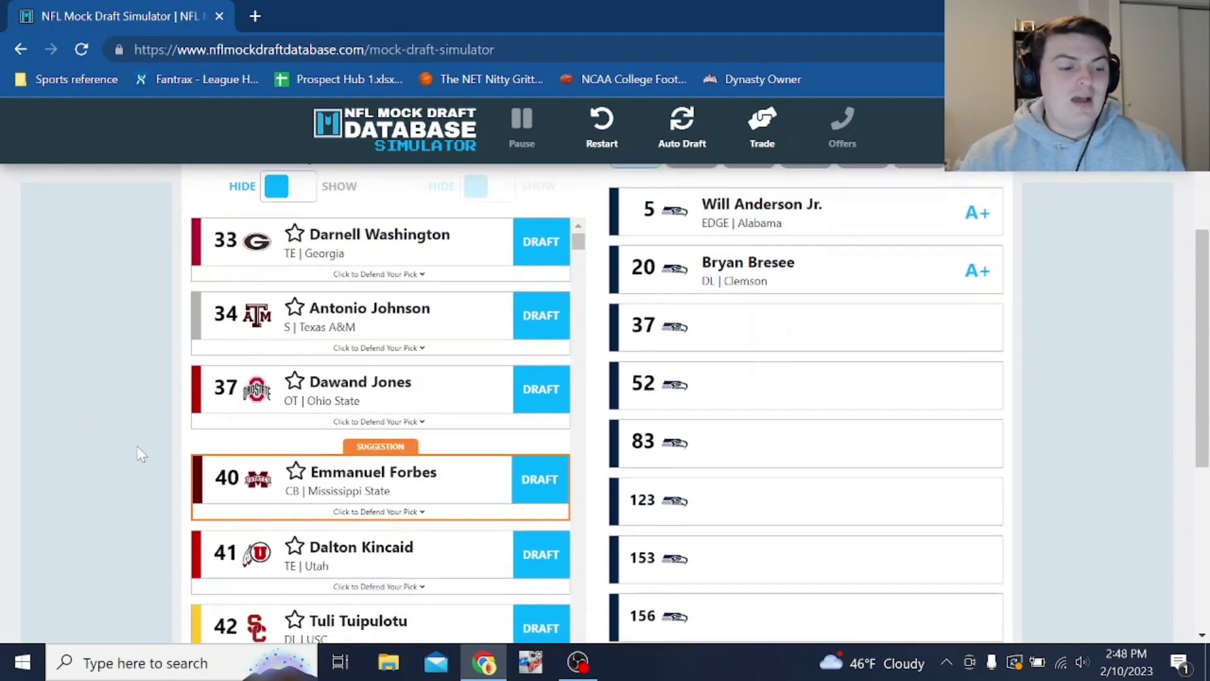
{"action": "left_click", "coordinate": [552, 470]}
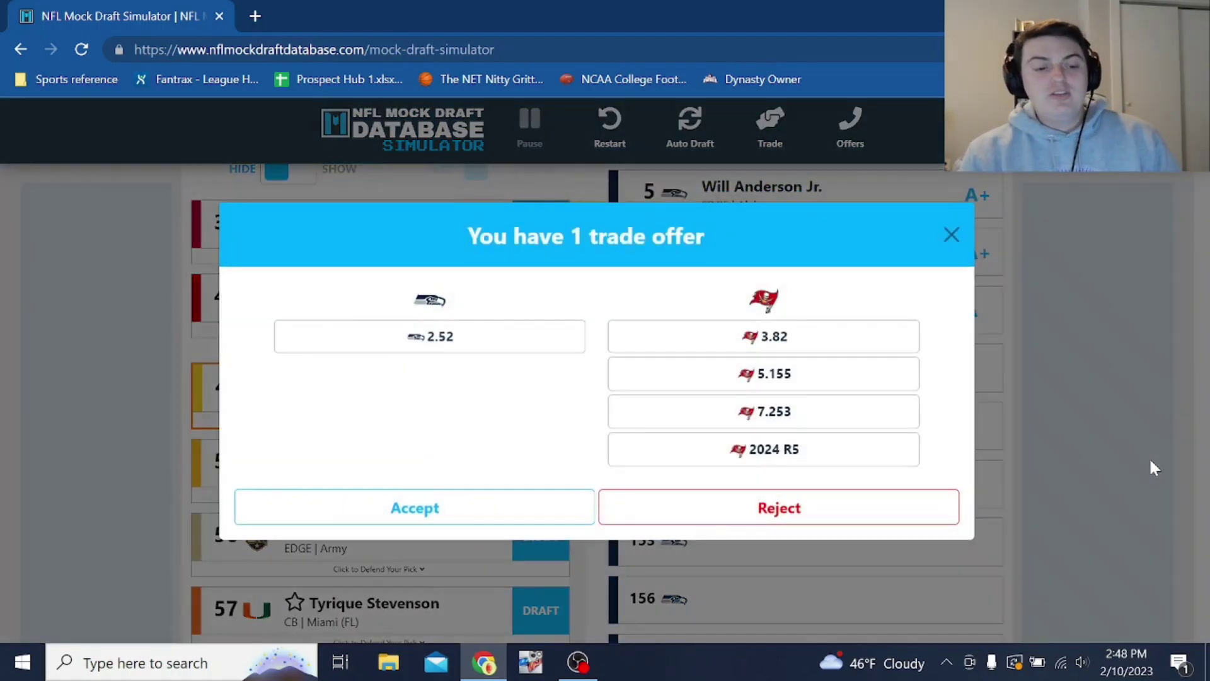
{"action": "left_click", "coordinate": [868, 518]}
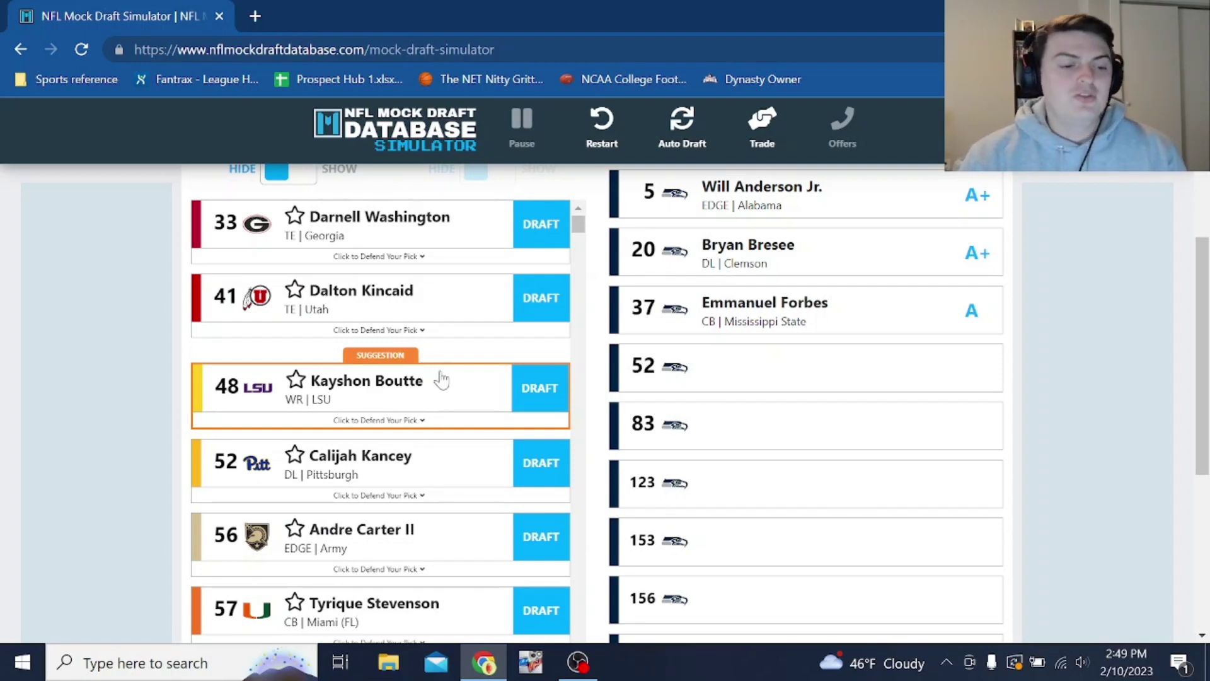
Draft LSU wide receiver Kayshon Boutte with Seattle's pick 52.
{"action": "scroll", "coordinate": [441, 378], "scroll_direction": "up", "scroll_amount": 2}
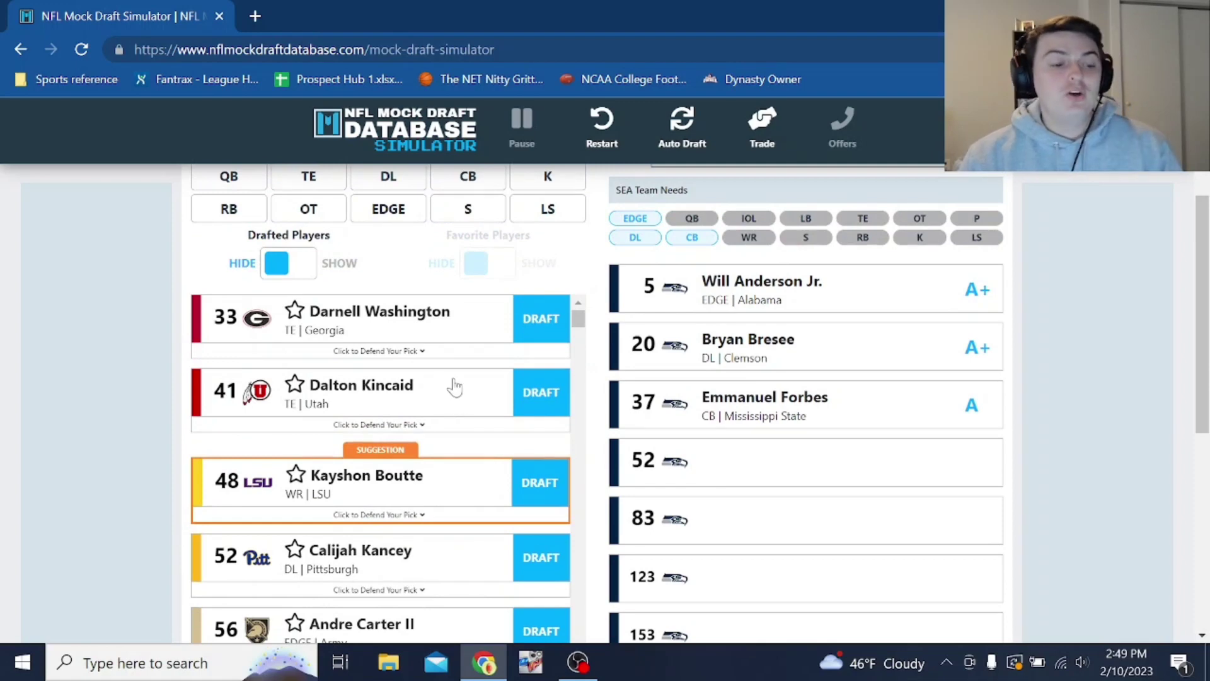
{"action": "scroll", "coordinate": [403, 328], "scroll_direction": "up", "scroll_amount": 2}
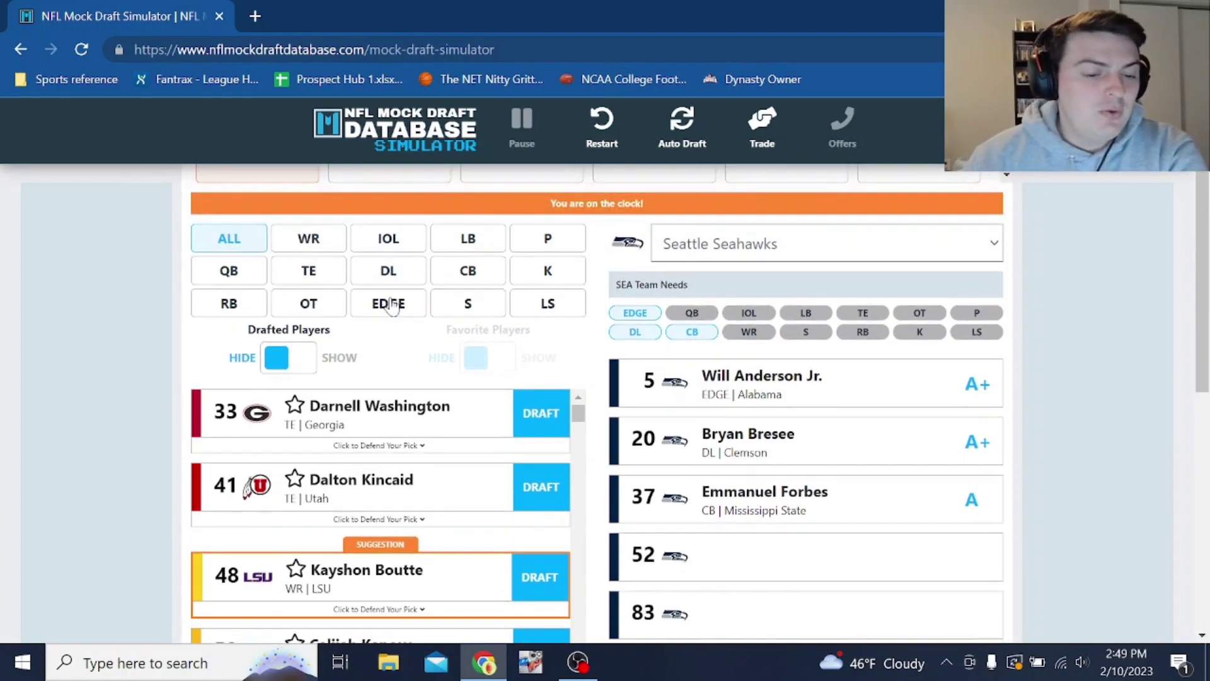
{"action": "scroll", "coordinate": [394, 308], "scroll_direction": "down", "scroll_amount": 3}
{"action": "scroll", "coordinate": [439, 342], "scroll_direction": "down", "scroll_amount": 2}
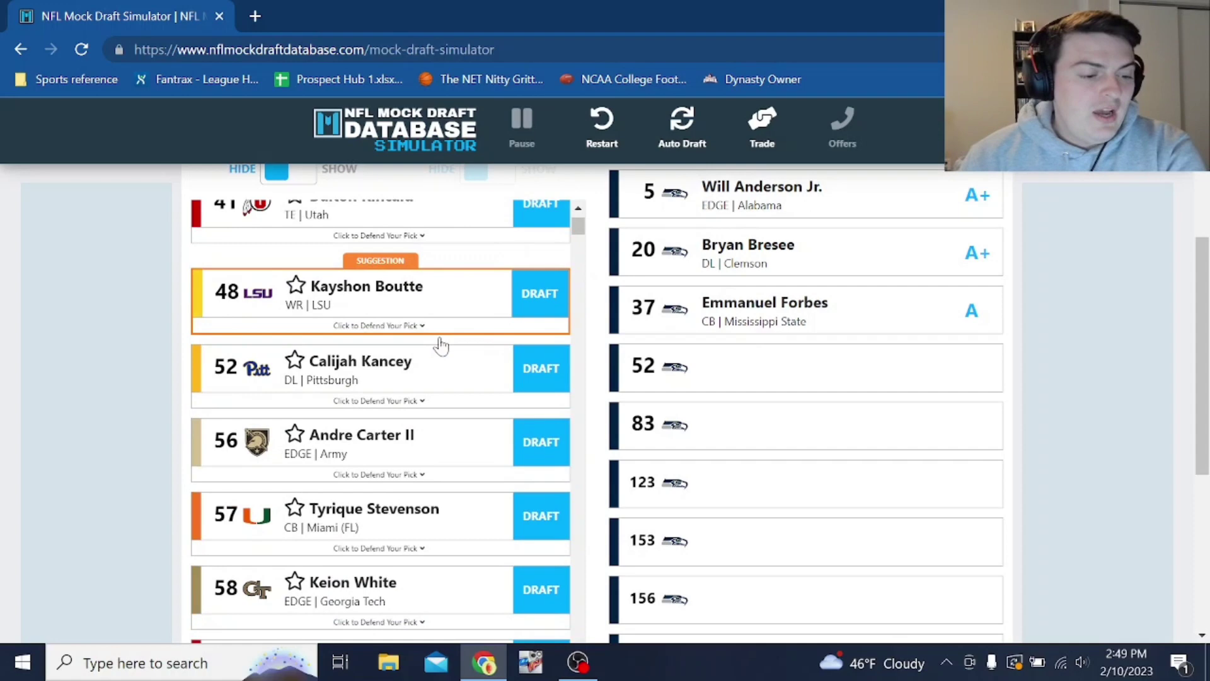
{"action": "scroll", "coordinate": [500, 337], "scroll_direction": "up", "scroll_amount": 4}
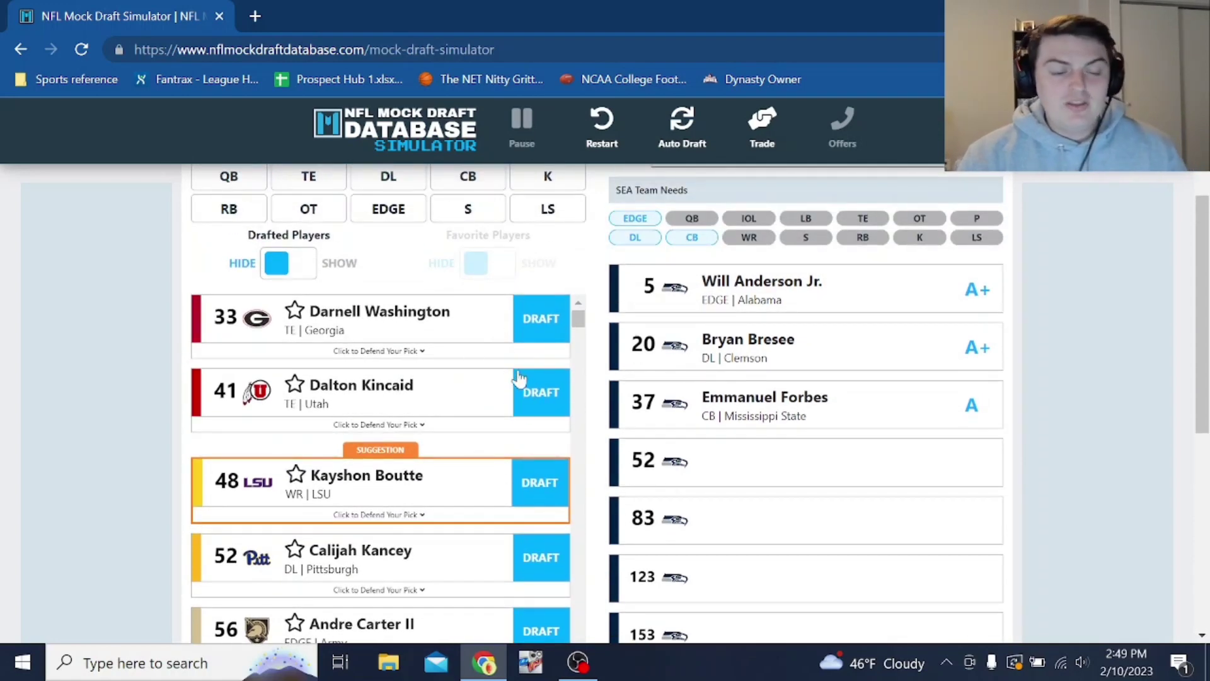
{"action": "scroll", "coordinate": [479, 401], "scroll_direction": "down", "scroll_amount": 2}
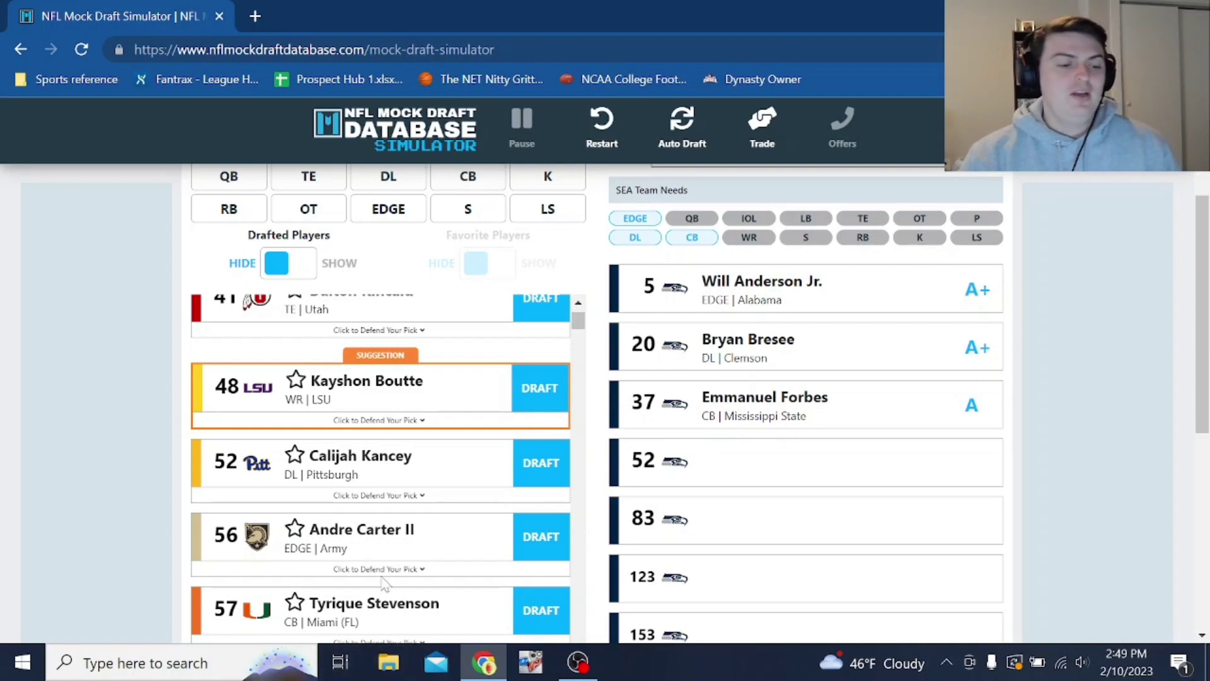
{"action": "scroll", "coordinate": [372, 561], "scroll_direction": "down", "scroll_amount": 2}
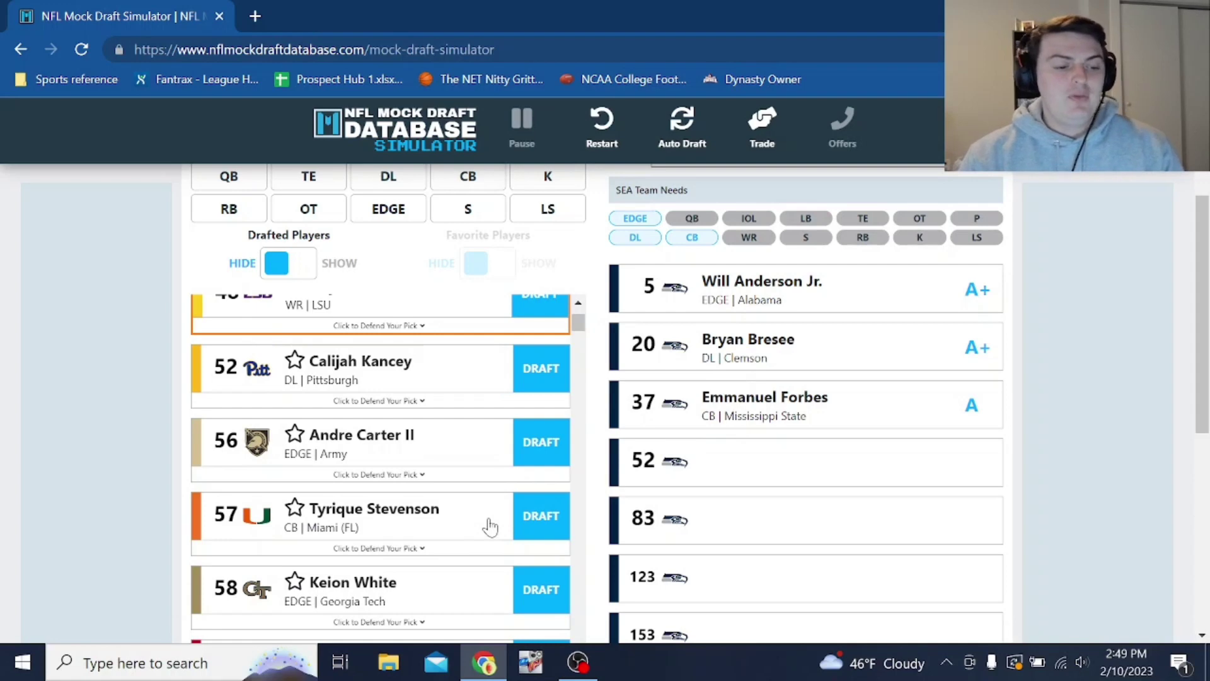
{"action": "scroll", "coordinate": [491, 527], "scroll_direction": "down", "scroll_amount": 4}
{"action": "scroll", "coordinate": [490, 527], "scroll_direction": "up", "scroll_amount": 7}
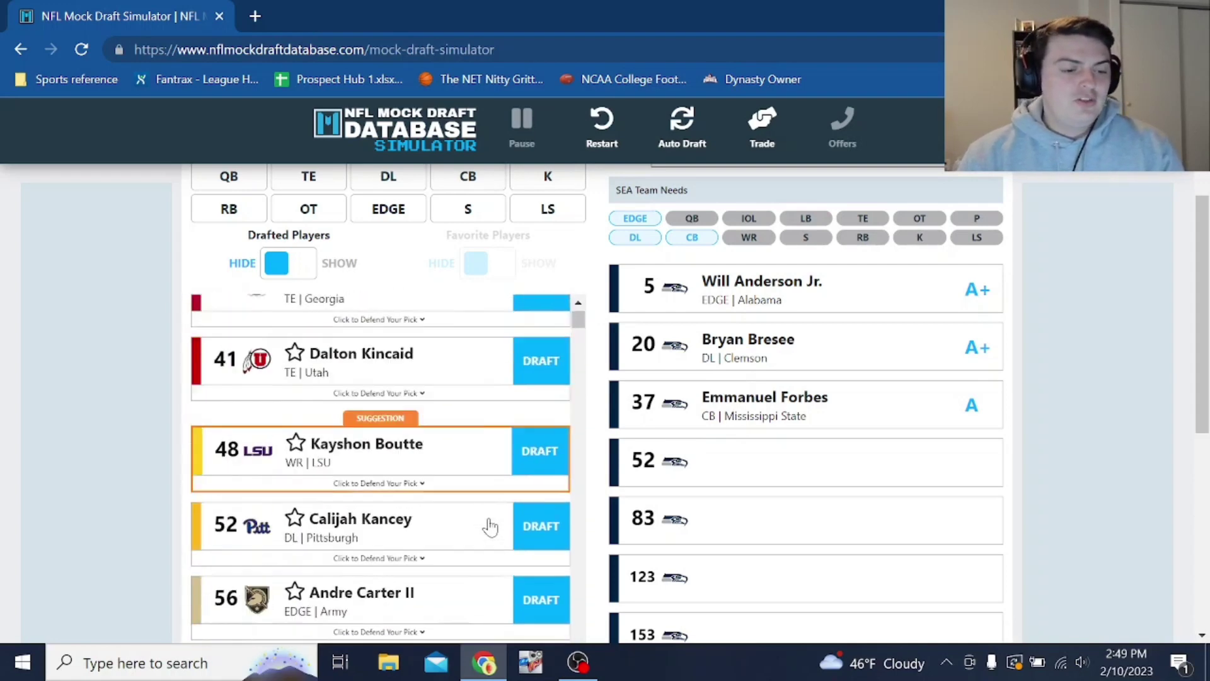
{"action": "left_click", "coordinate": [542, 486]}
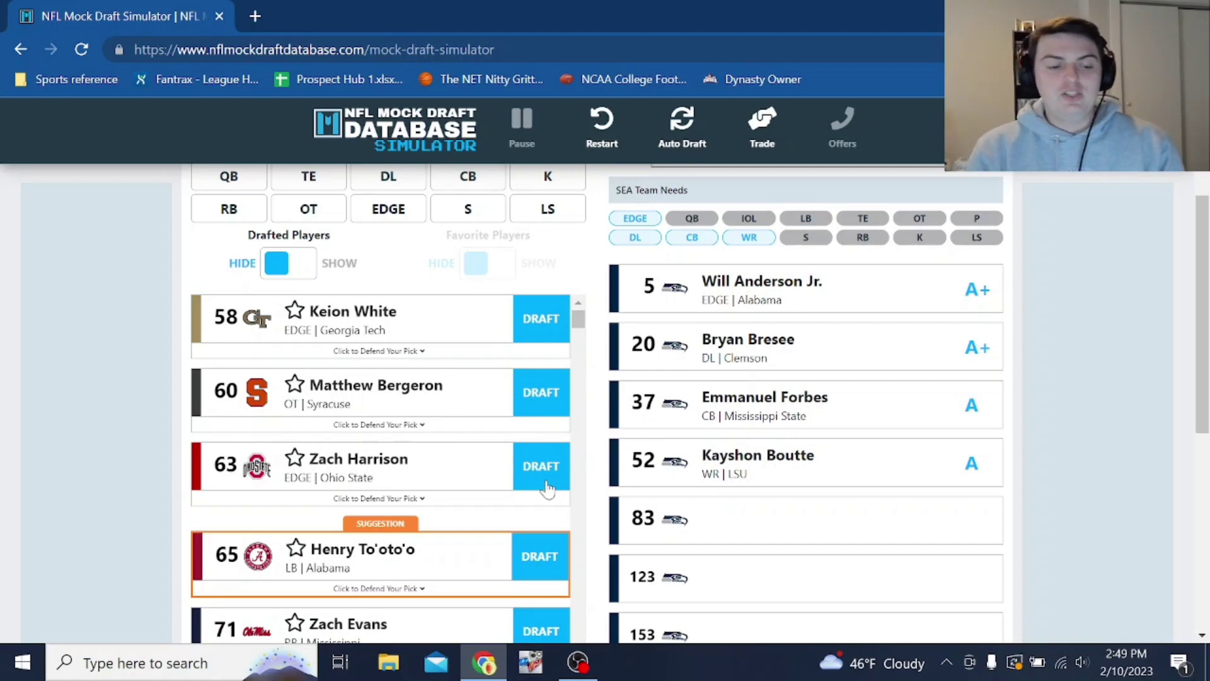
{"action": "left_click", "coordinate": [547, 487]}
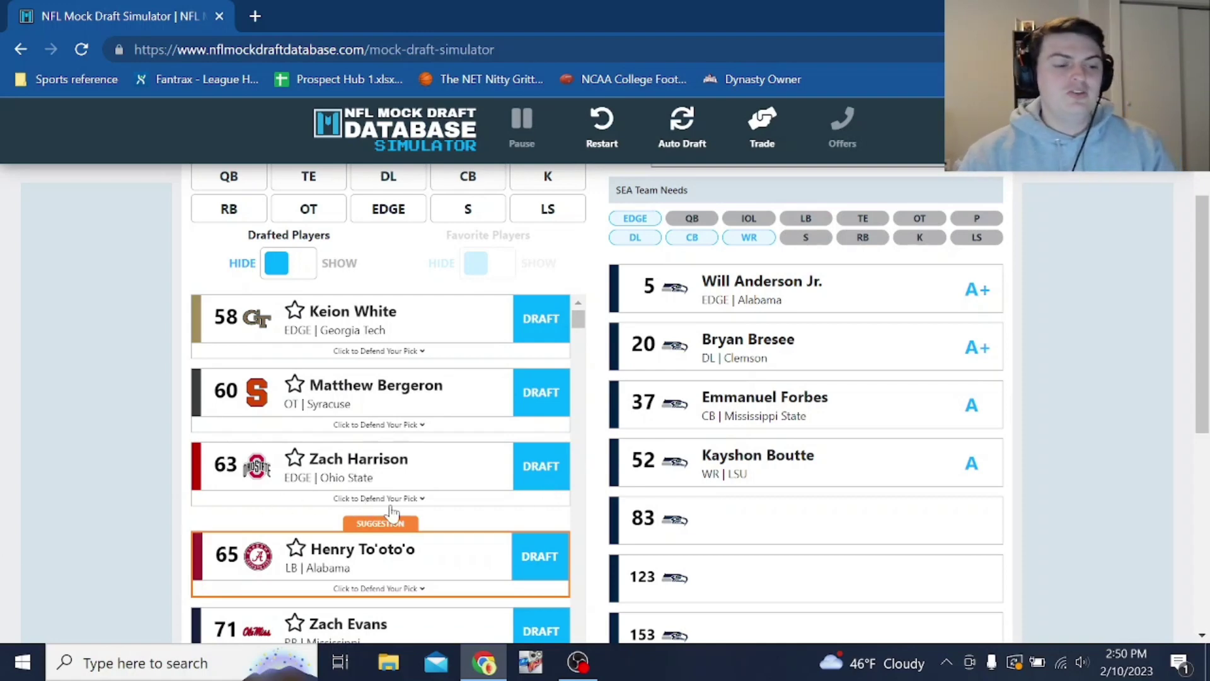
{"action": "scroll", "coordinate": [14, 356], "scroll_direction": "up", "scroll_amount": 1}
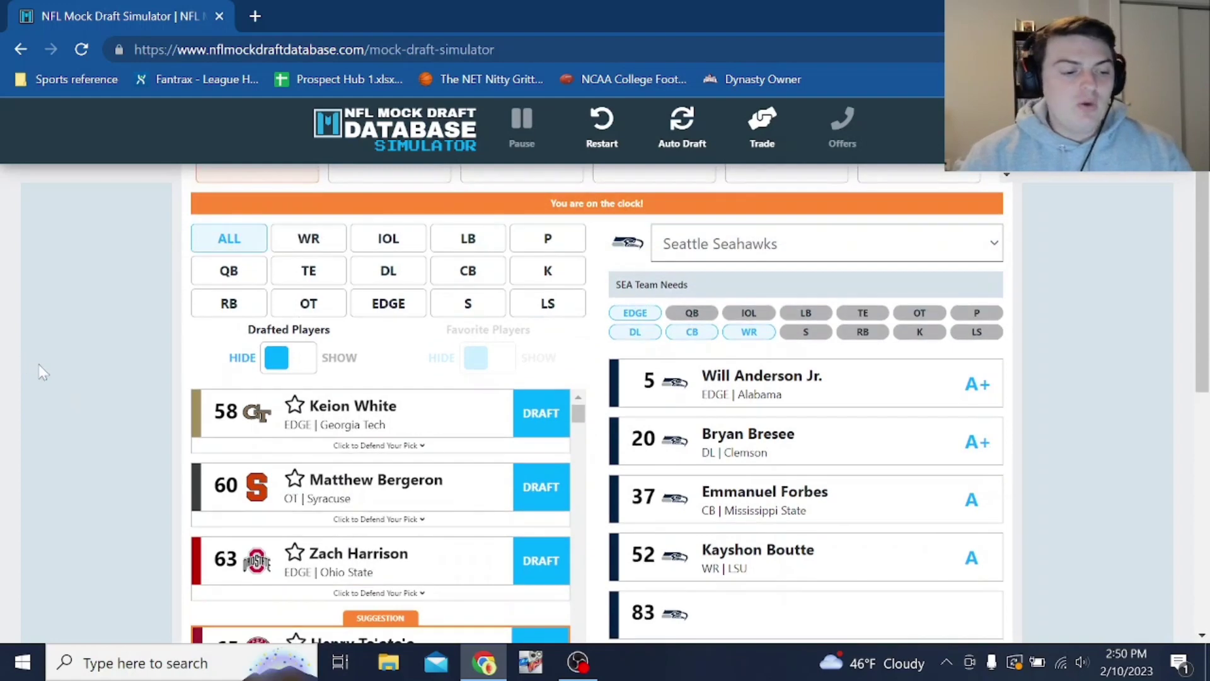
{"action": "scroll", "coordinate": [46, 366], "scroll_direction": "down", "scroll_amount": 3}
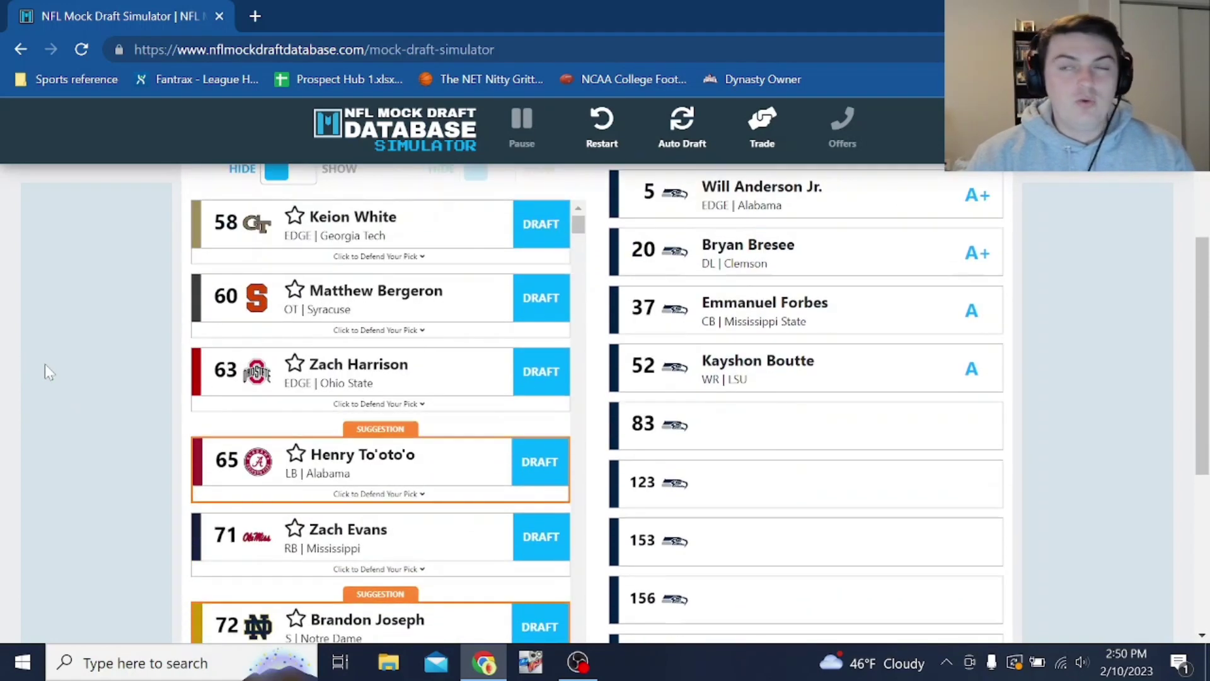
Pick Georgia Tech EDGE Keion White at 83, graded B+.
{"action": "scroll", "coordinate": [44, 364], "scroll_direction": "down", "scroll_amount": 1}
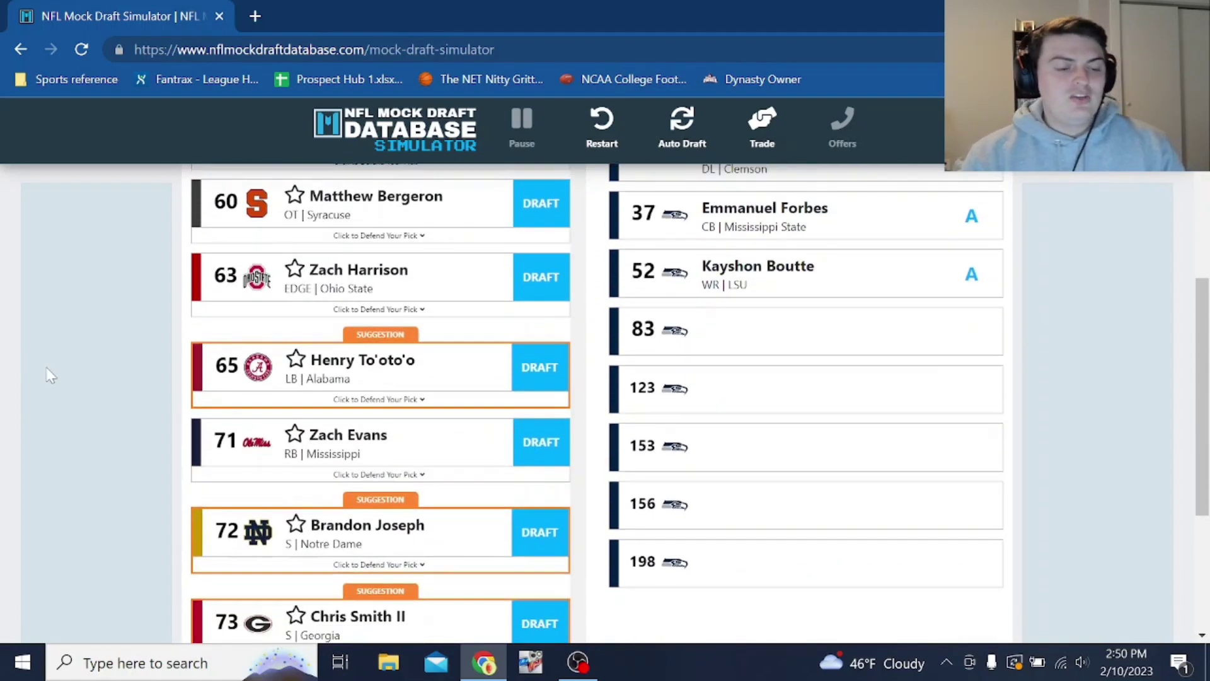
{"action": "scroll", "coordinate": [50, 376], "scroll_direction": "up", "scroll_amount": 2}
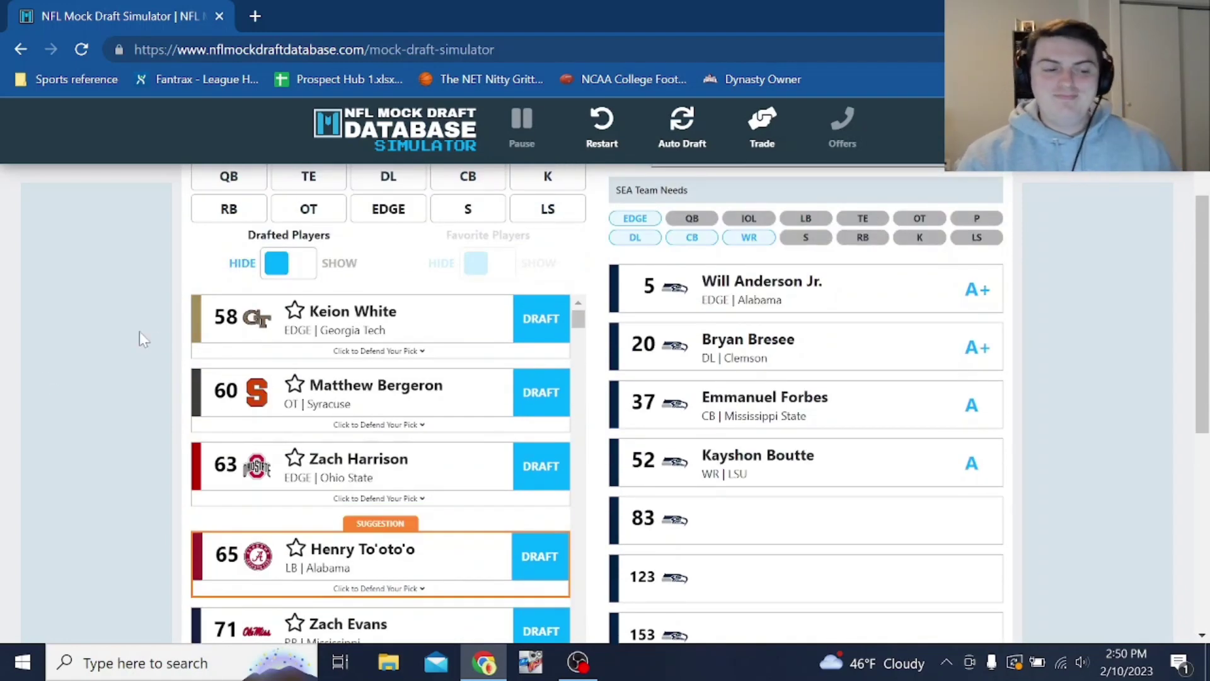
{"action": "left_click", "coordinate": [543, 320]}
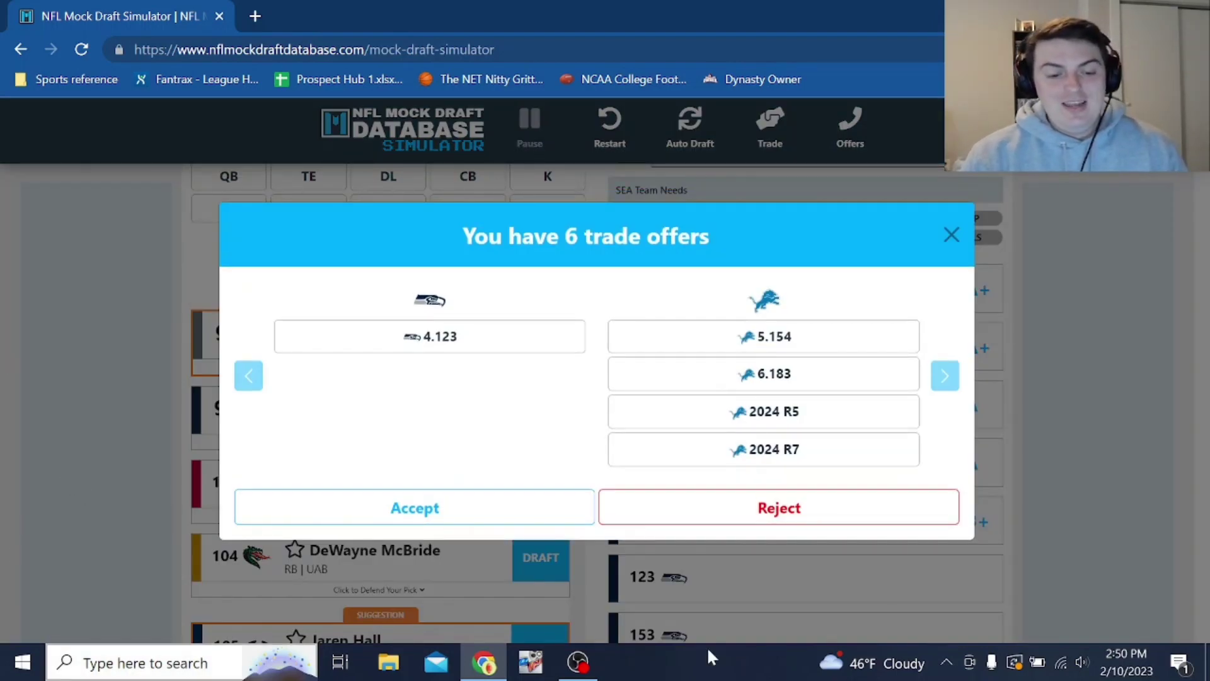
Reject the Lions, Titans, Packers, Ravens, Rams and Bears trade offers.
{"action": "left_click", "coordinate": [831, 518]}
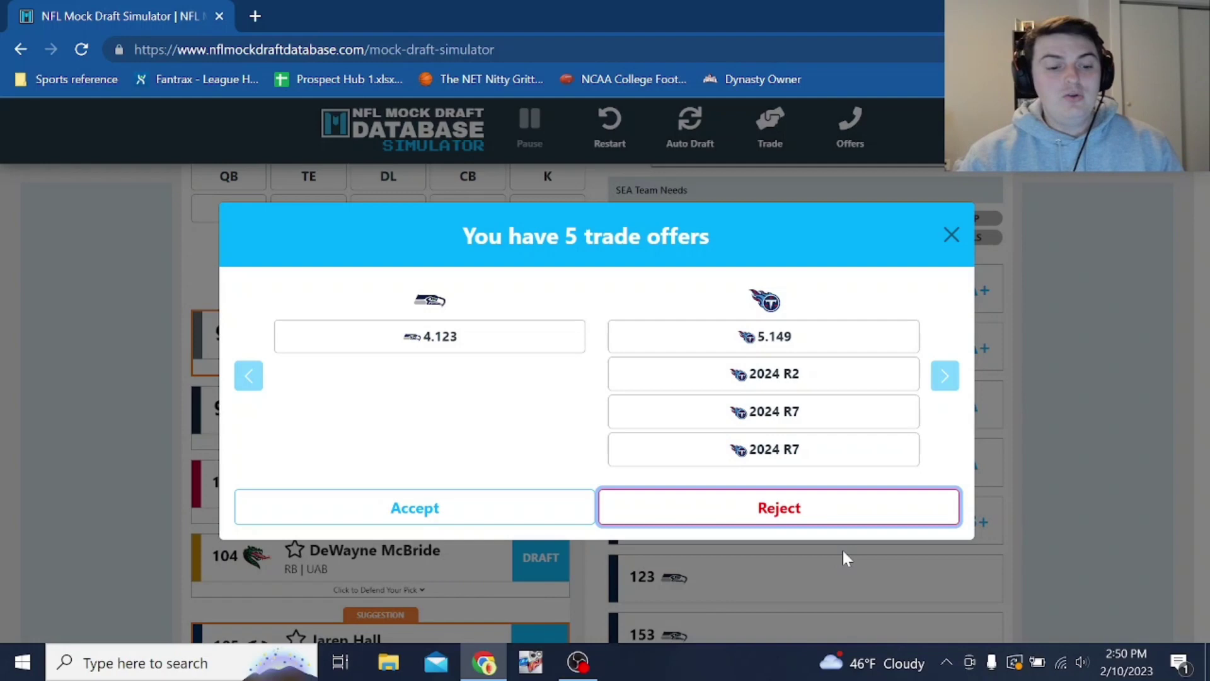
{"action": "left_click", "coordinate": [838, 518]}
{"action": "left_click", "coordinate": [813, 527]}
{"action": "left_click", "coordinate": [797, 501]}
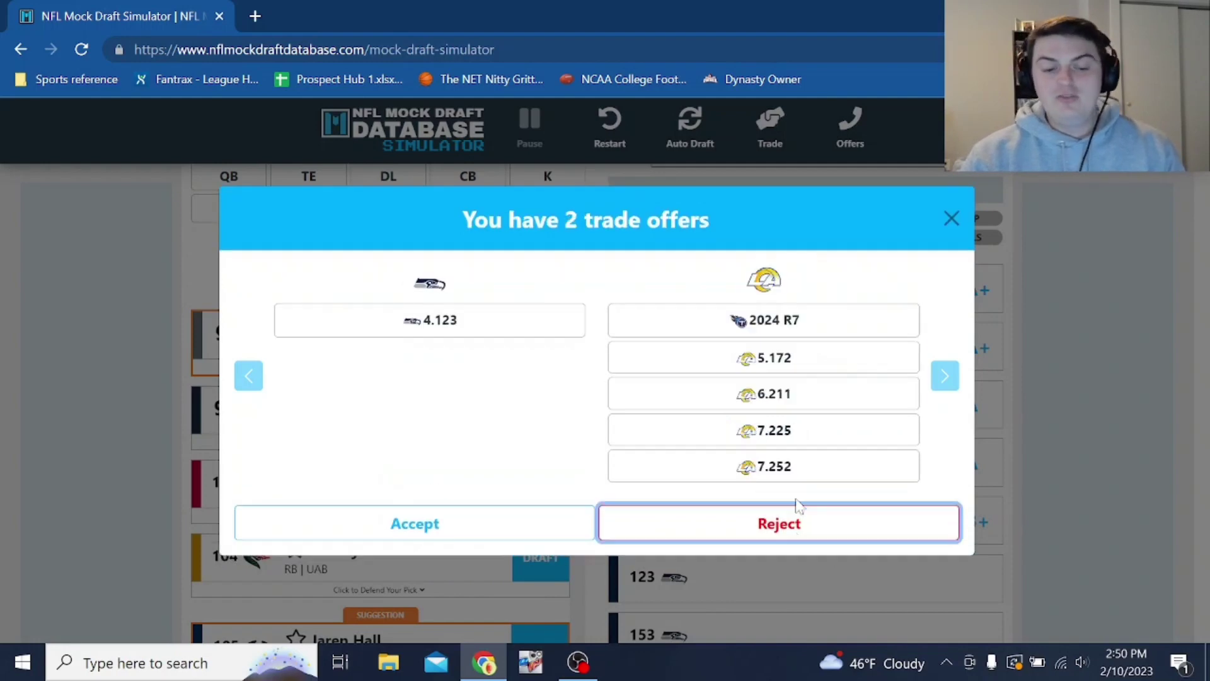
{"action": "left_click", "coordinate": [783, 520]}
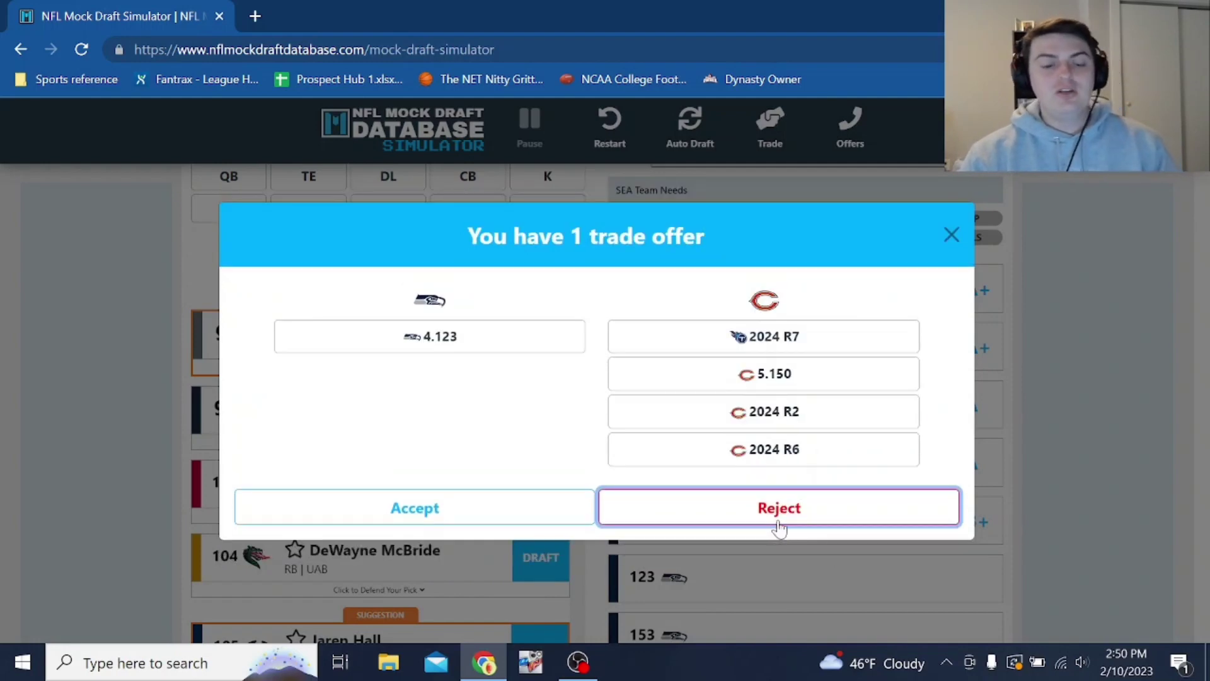
{"action": "left_click", "coordinate": [776, 515]}
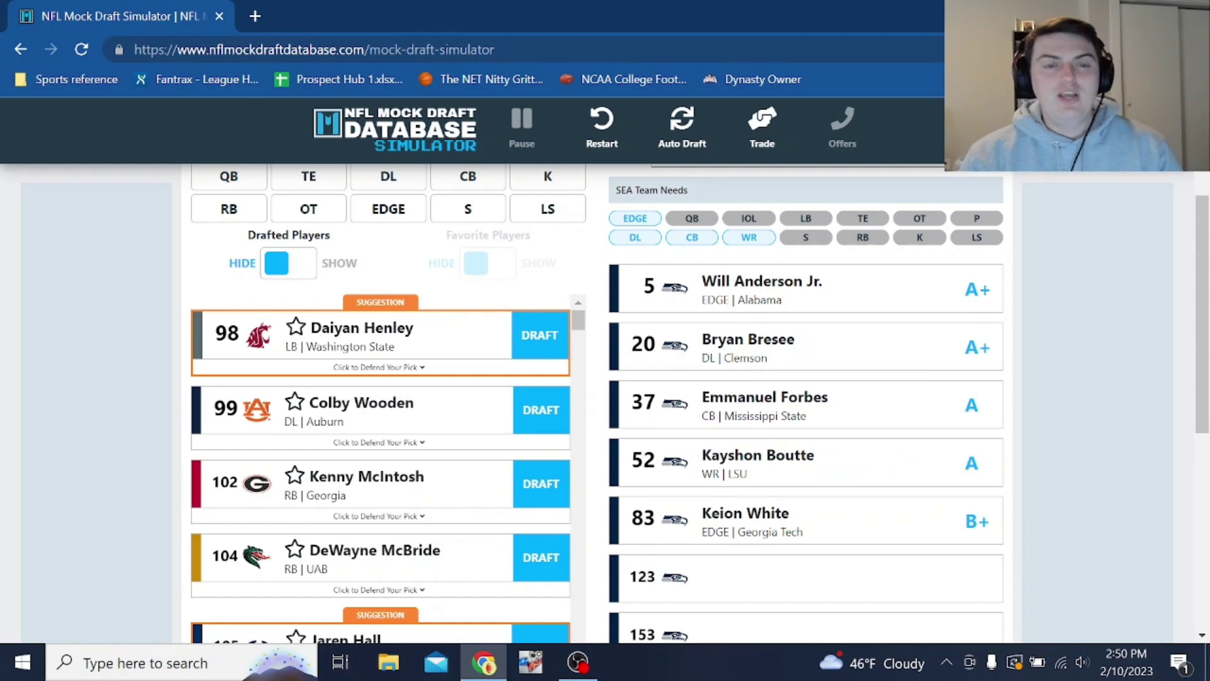
Draft Washington State linebacker Daiyan Henley with pick 123.
{"action": "scroll", "coordinate": [142, 457], "scroll_direction": "down", "scroll_amount": 1}
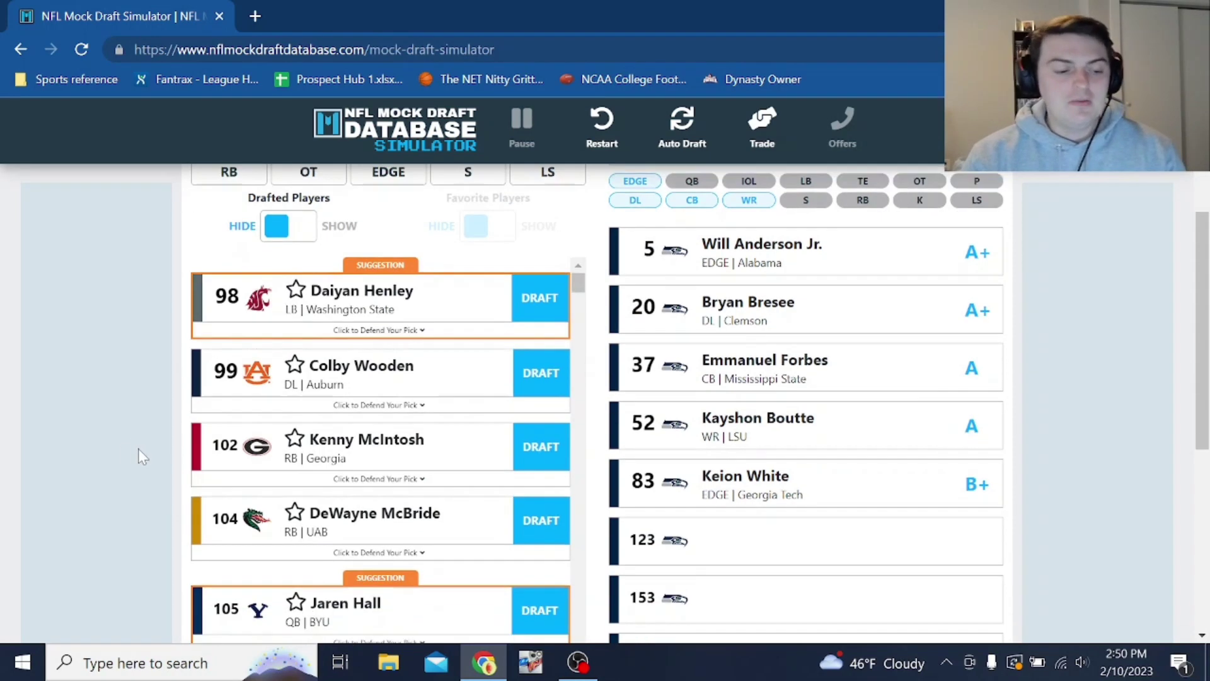
{"action": "scroll", "coordinate": [100, 332], "scroll_direction": "down", "scroll_amount": 4}
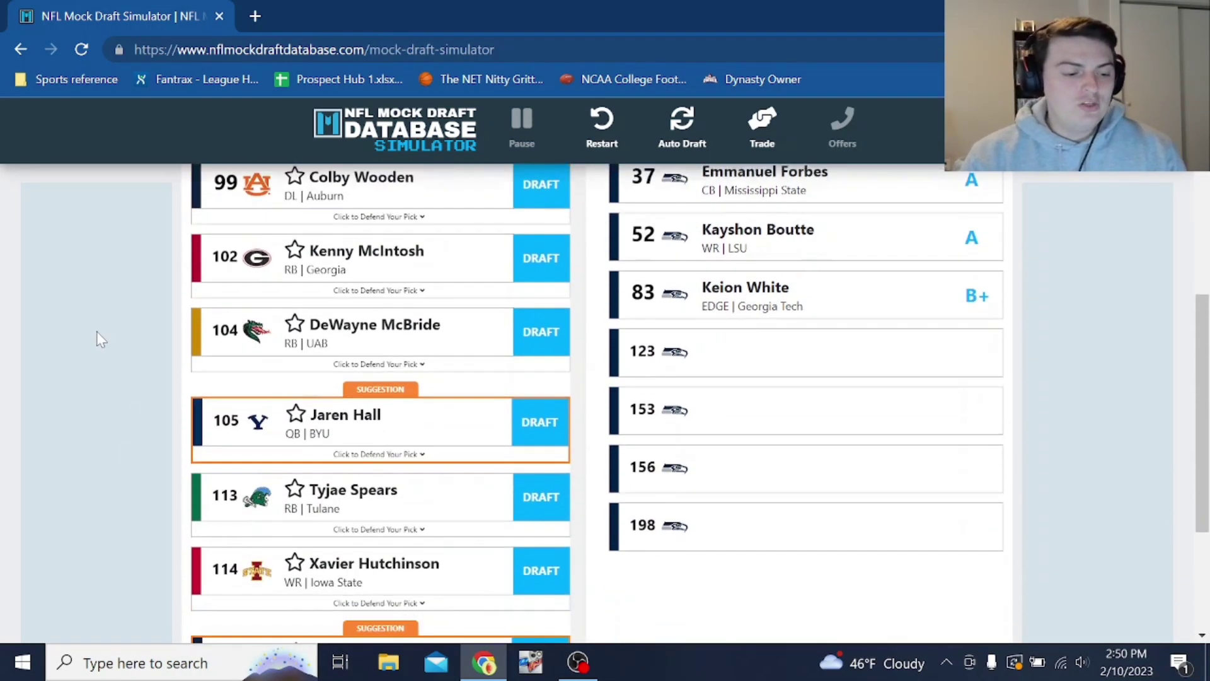
{"action": "scroll", "coordinate": [142, 366], "scroll_direction": "up", "scroll_amount": 5}
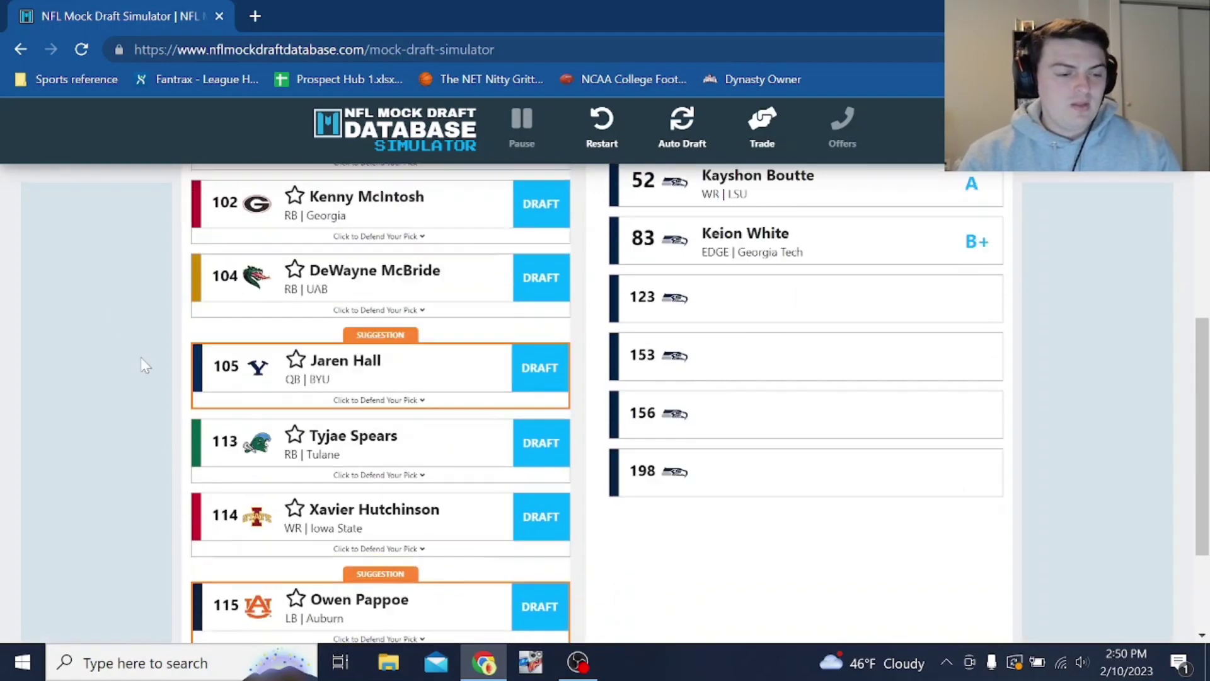
{"action": "left_click", "coordinate": [553, 373]}
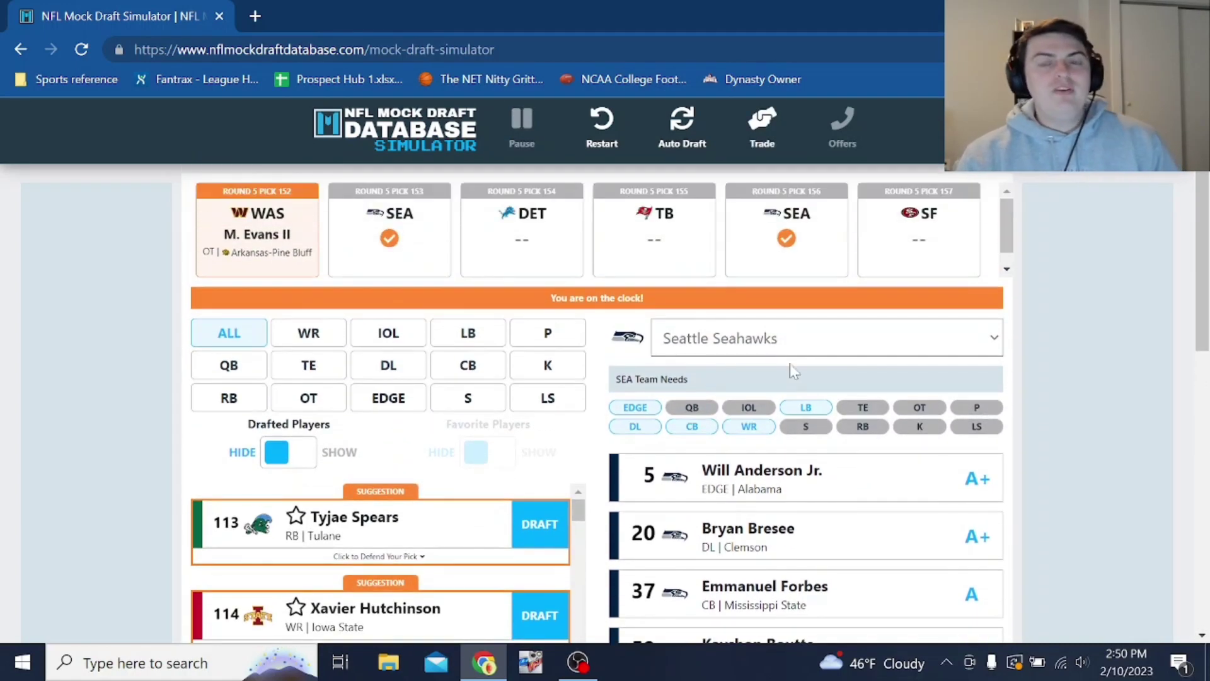
Draft Tyjae Spears with Seattle's pick 153.
{"action": "scroll", "coordinate": [133, 348], "scroll_direction": "down", "scroll_amount": 1}
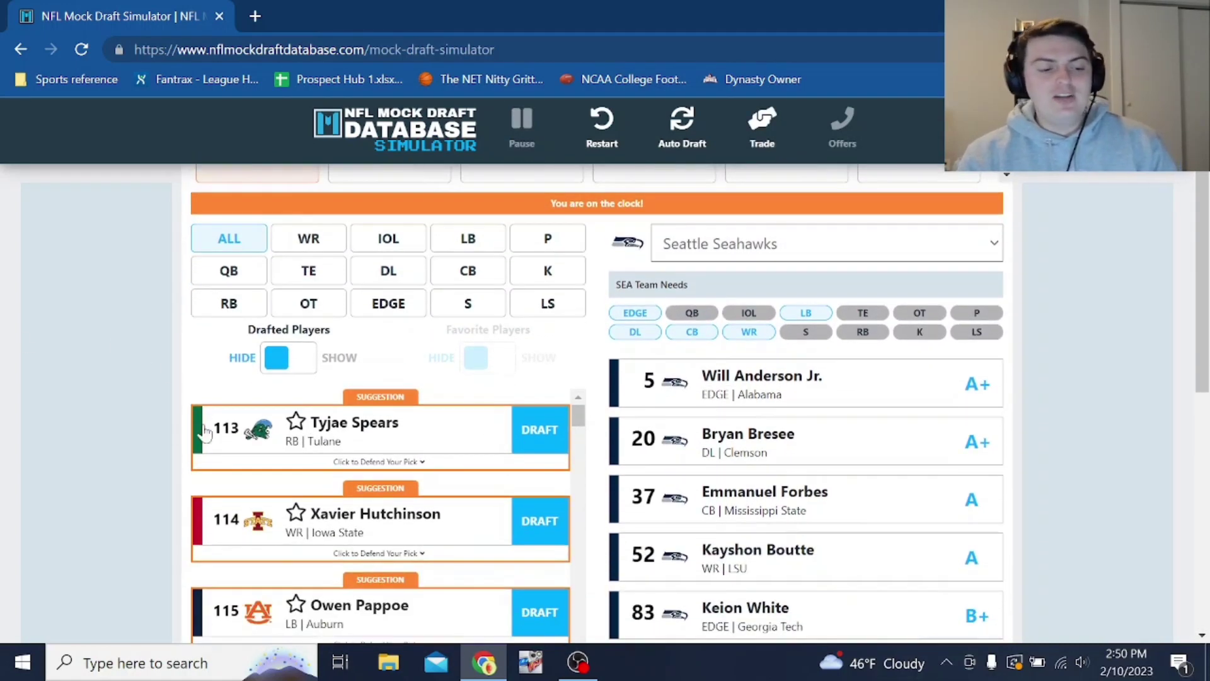
{"action": "scroll", "coordinate": [97, 410], "scroll_direction": "down", "scroll_amount": 1}
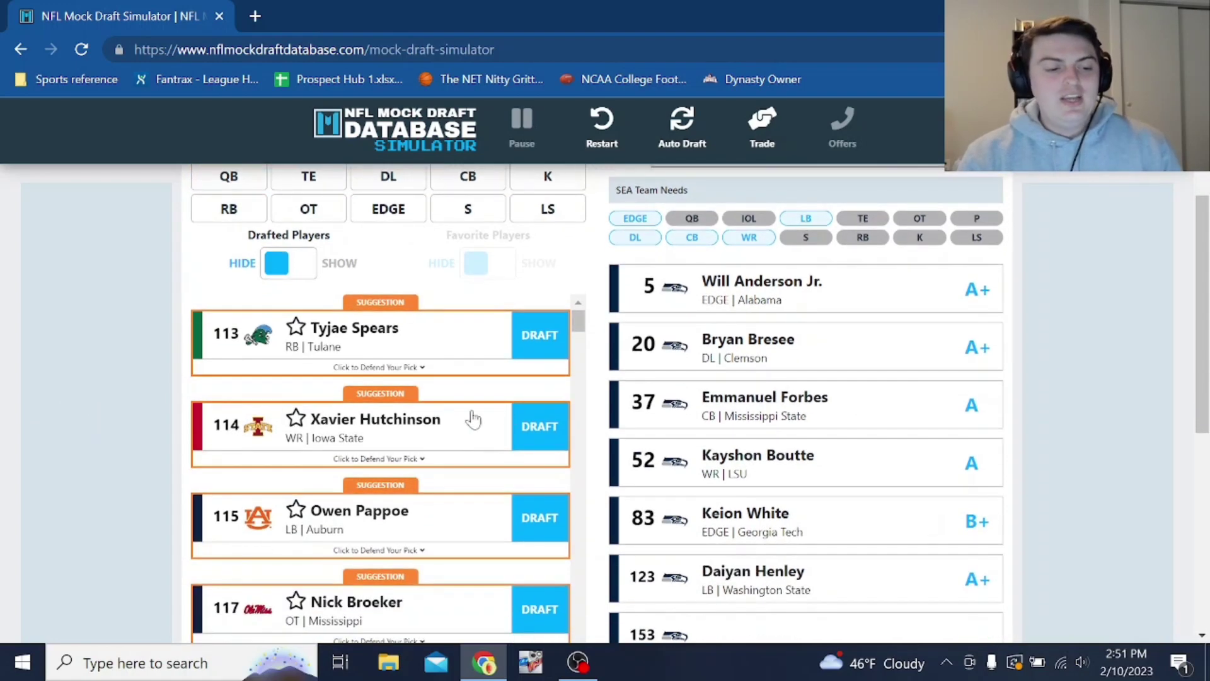
{"action": "left_click", "coordinate": [539, 336]}
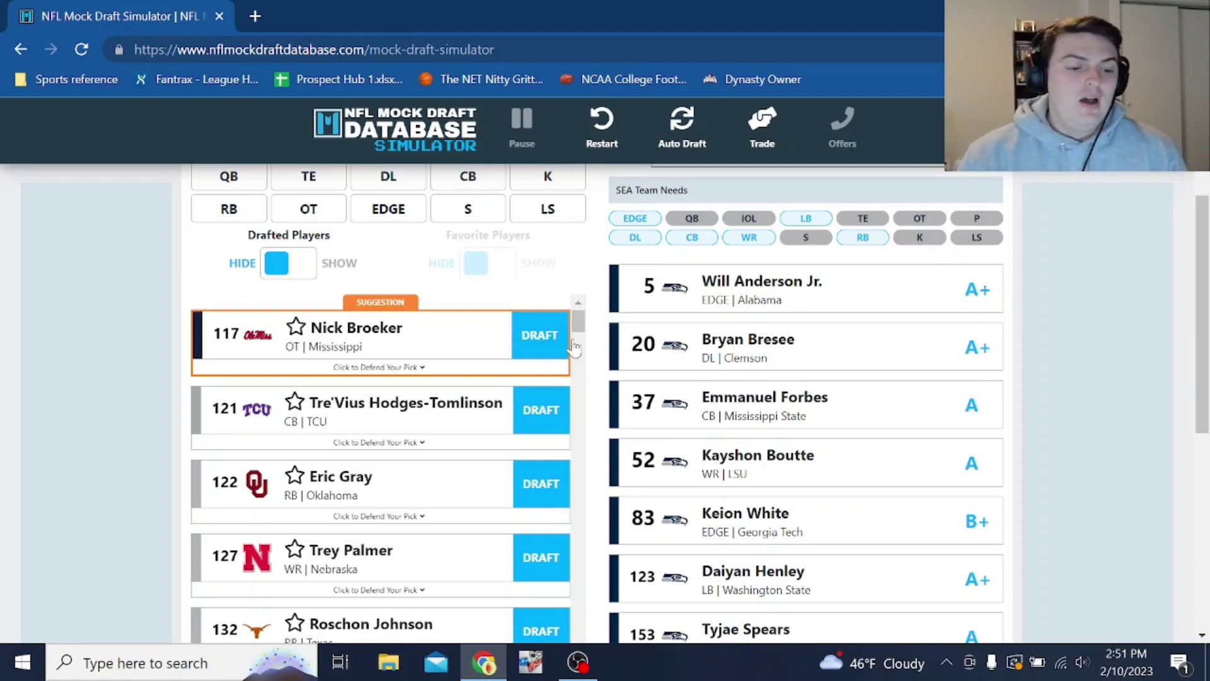
Draft Nick Broeker with Seattle's pick 156.
{"action": "scroll", "coordinate": [855, 369], "scroll_direction": "down", "scroll_amount": 3}
{"action": "scroll", "coordinate": [889, 419], "scroll_direction": "up", "scroll_amount": 5}
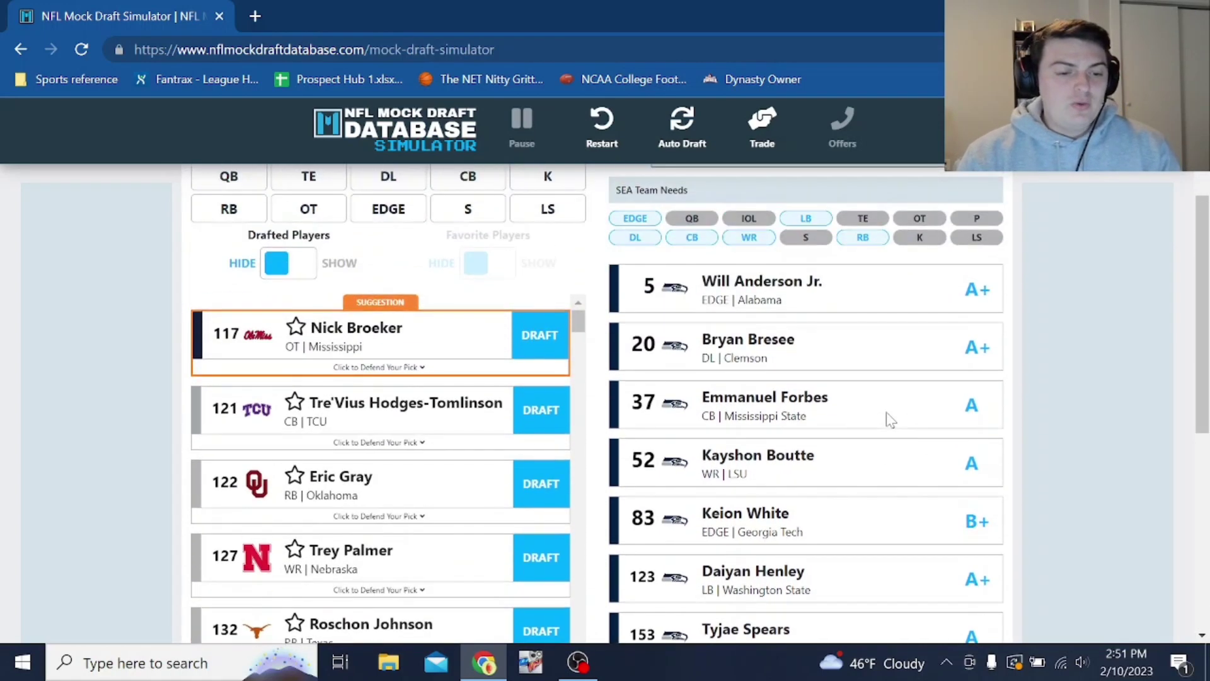
{"action": "left_click", "coordinate": [531, 430]}
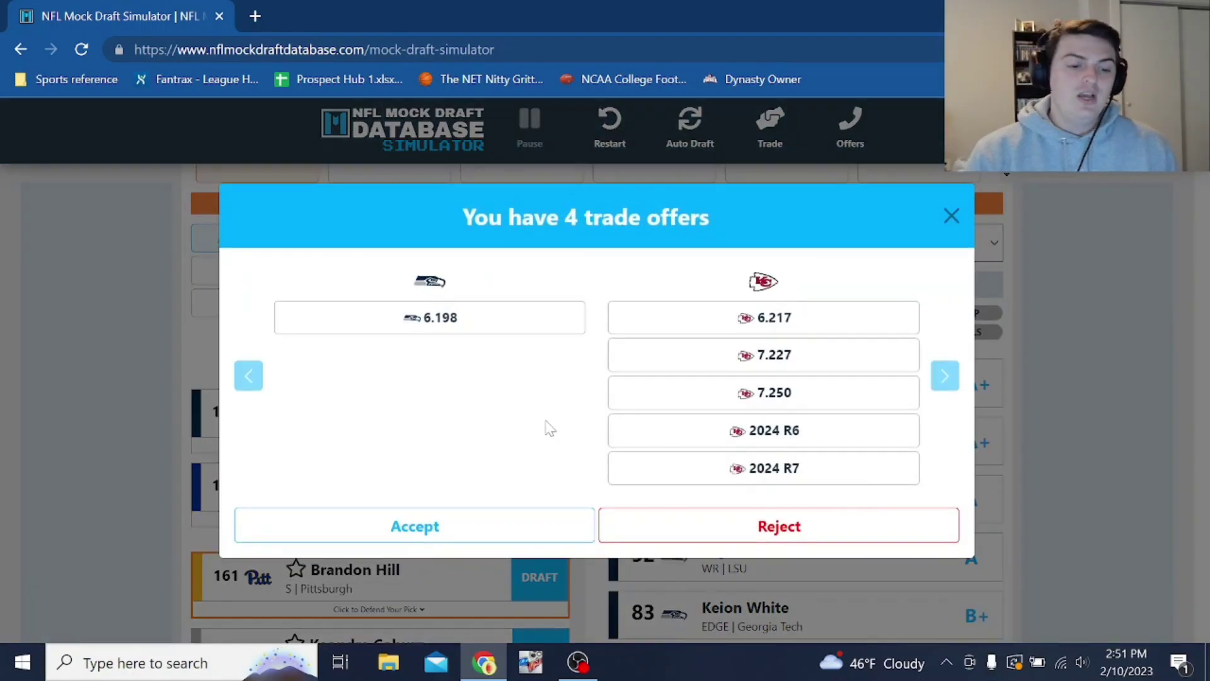
Reject the Chiefs, Giants and remaining two offers, then scroll the board at pick 198.
{"action": "left_click", "coordinate": [695, 523]}
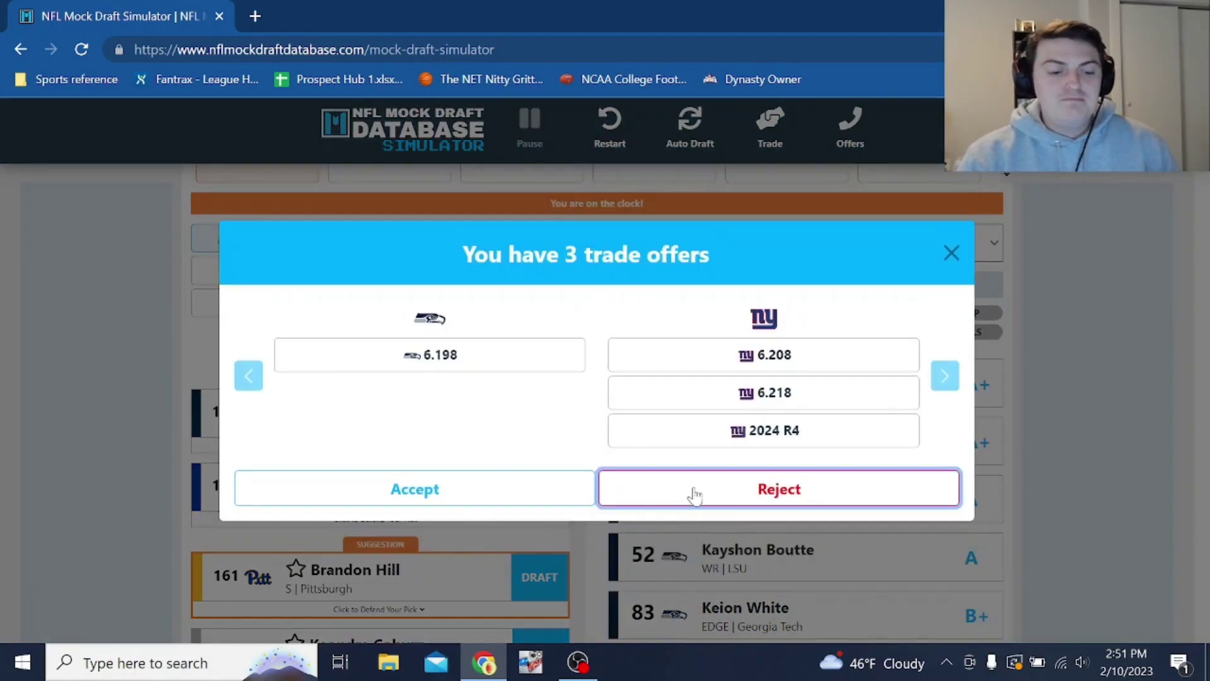
{"action": "left_click", "coordinate": [696, 495]}
{"action": "left_click", "coordinate": [700, 498]}
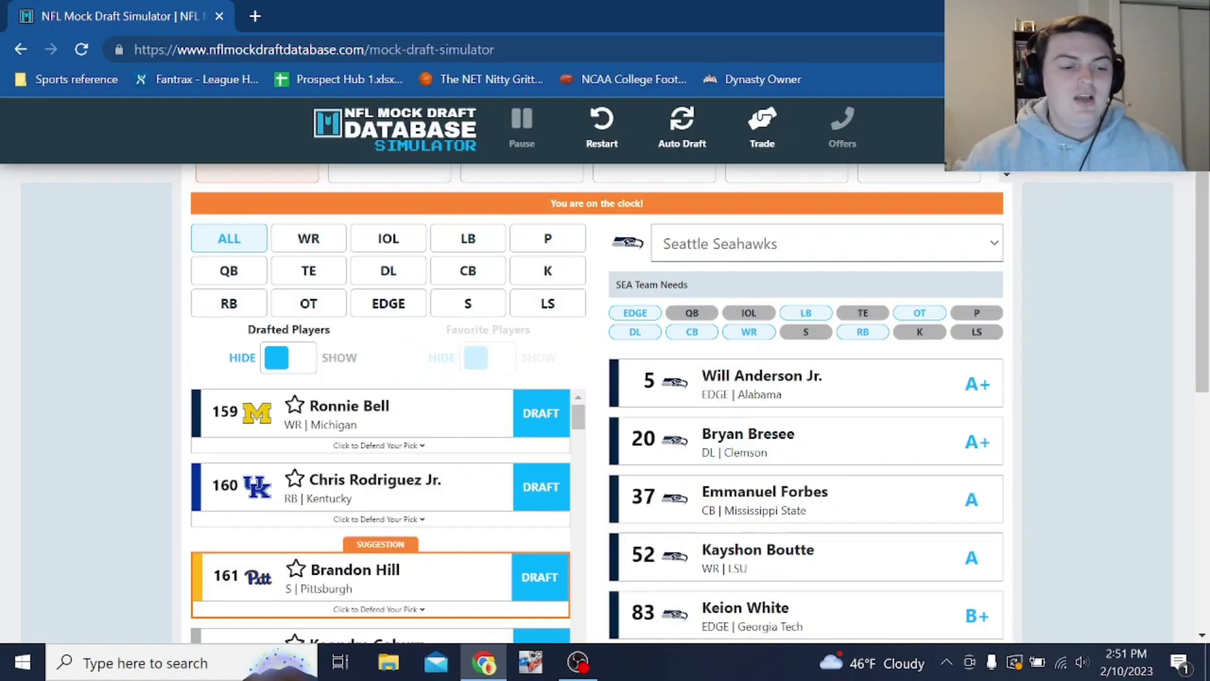
{"action": "left_click", "coordinate": [700, 486]}
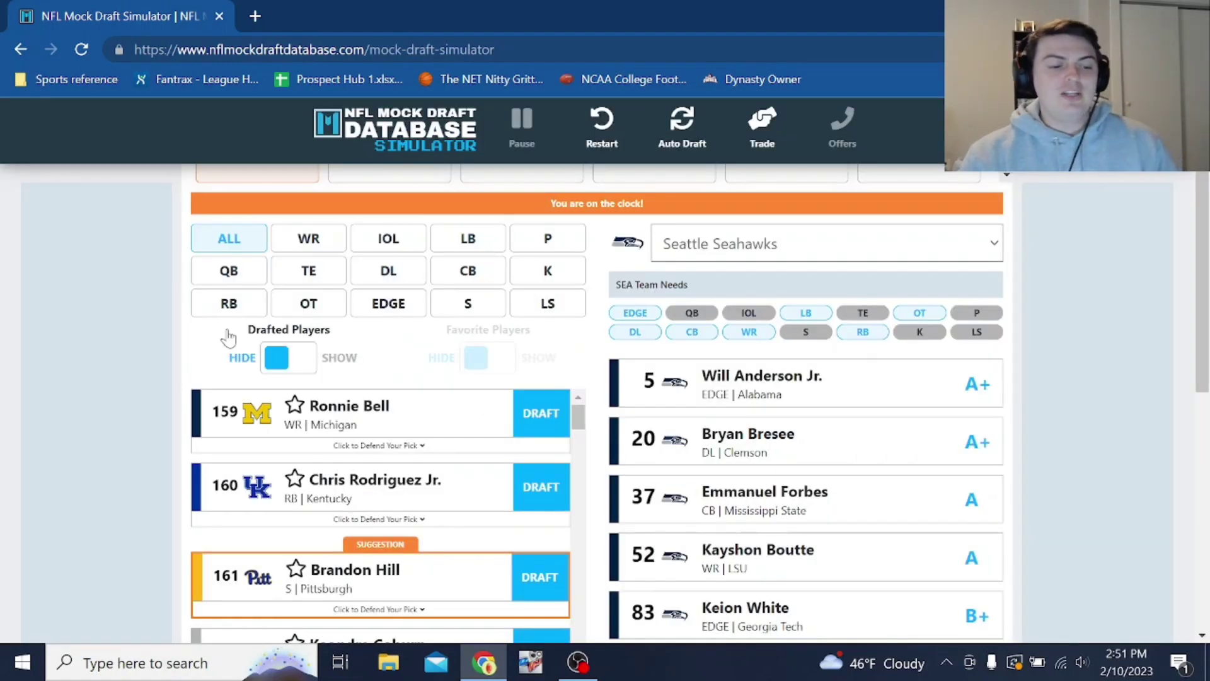
{"action": "scroll", "coordinate": [228, 338], "scroll_direction": "down", "scroll_amount": 4}
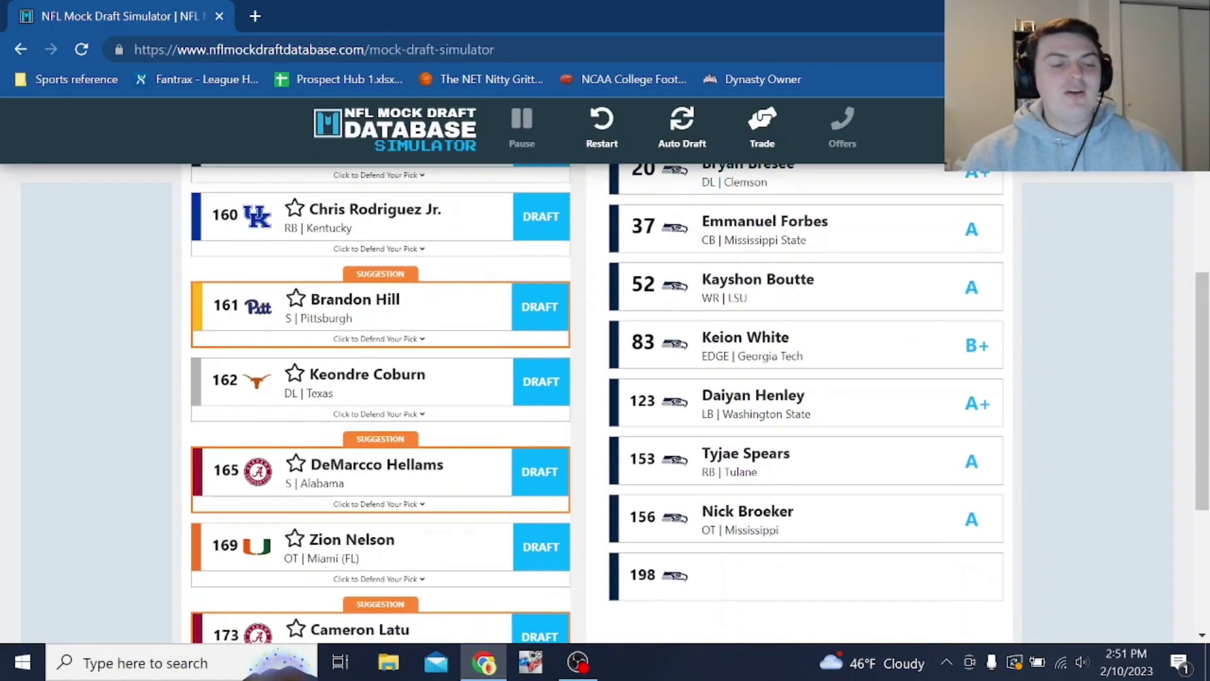
{"action": "scroll", "coordinate": [63, 364], "scroll_direction": "up", "scroll_amount": 5}
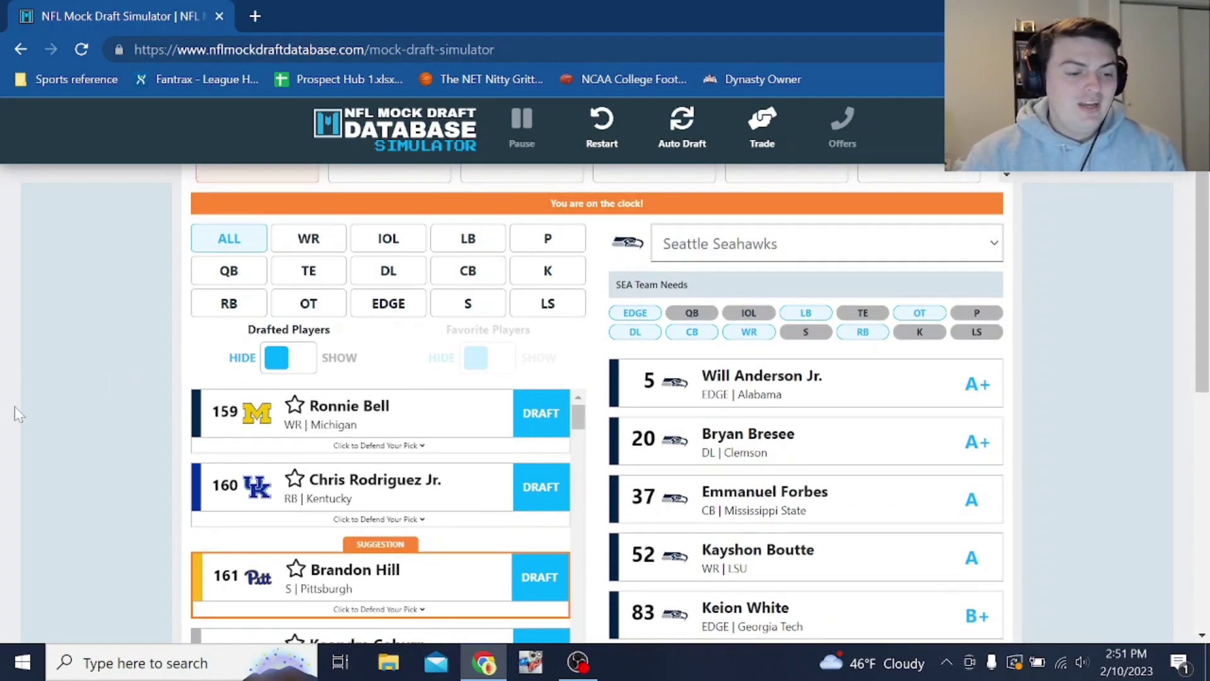
{"action": "scroll", "coordinate": [19, 406], "scroll_direction": "down", "scroll_amount": 5}
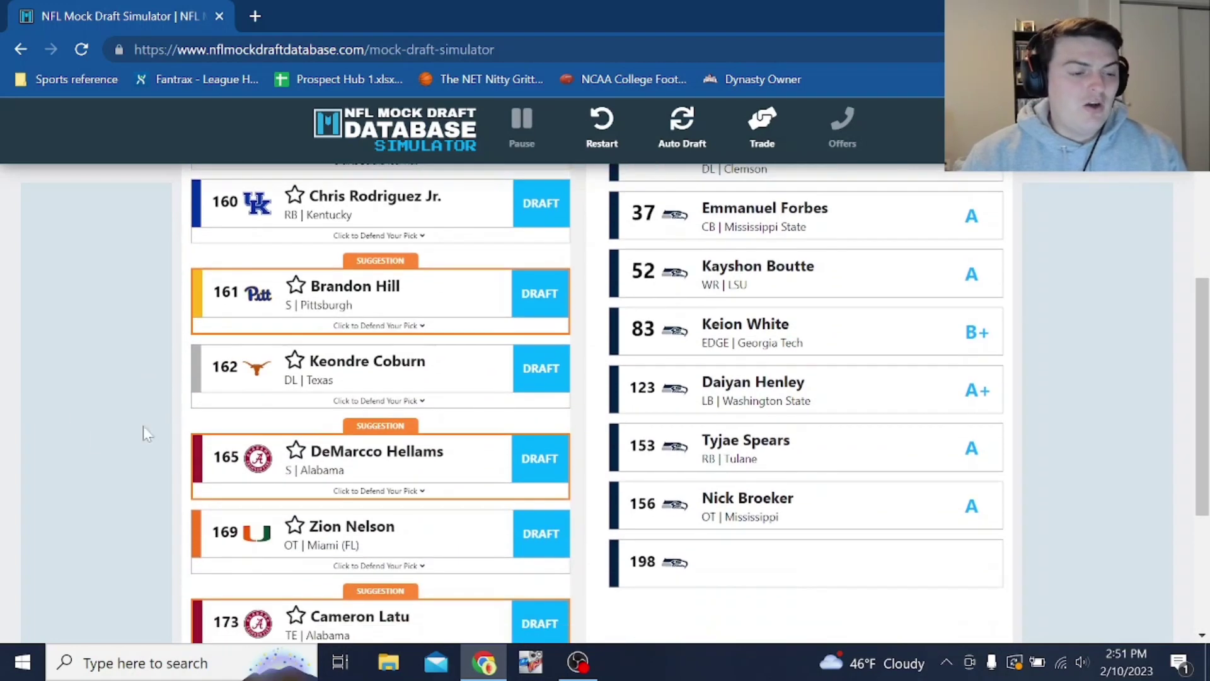
{"action": "scroll", "coordinate": [59, 453], "scroll_direction": "down", "scroll_amount": 2}
{"action": "scroll", "coordinate": [60, 454], "scroll_direction": "up", "scroll_amount": 2}
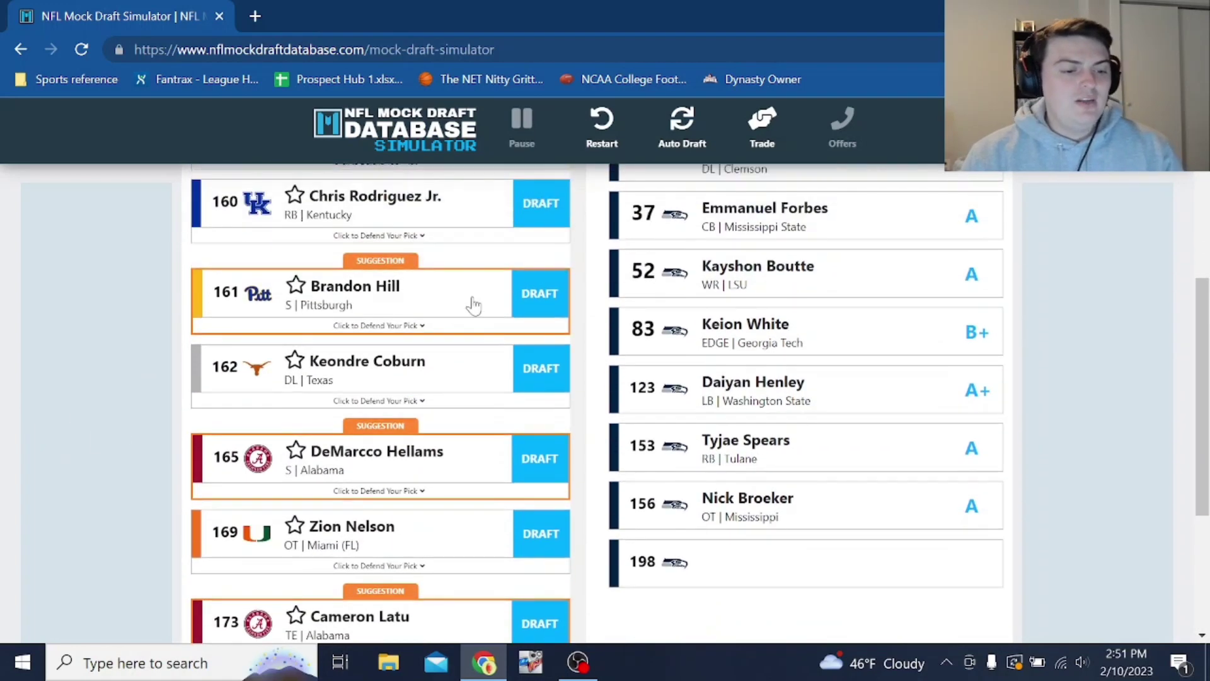
Draft Brandon Hill at pick 198 to finish the ten-pick draft.
{"action": "left_click", "coordinate": [535, 299]}
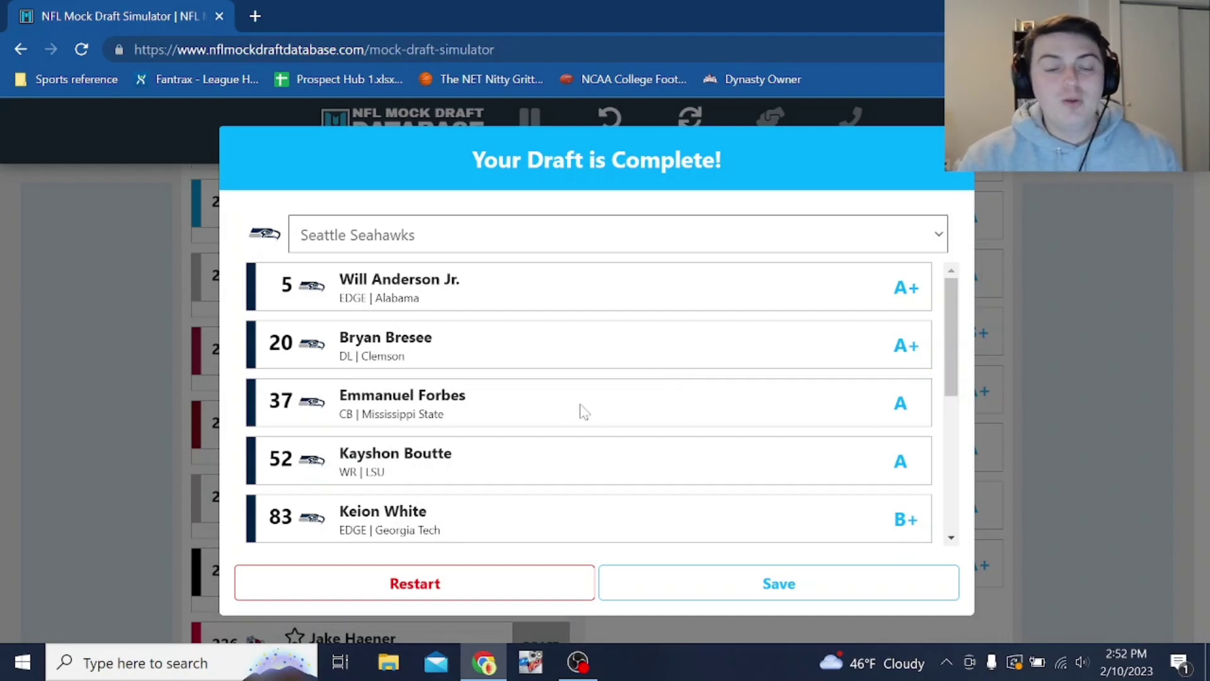
{"action": "scroll", "coordinate": [513, 432], "scroll_direction": "down", "scroll_amount": 1}
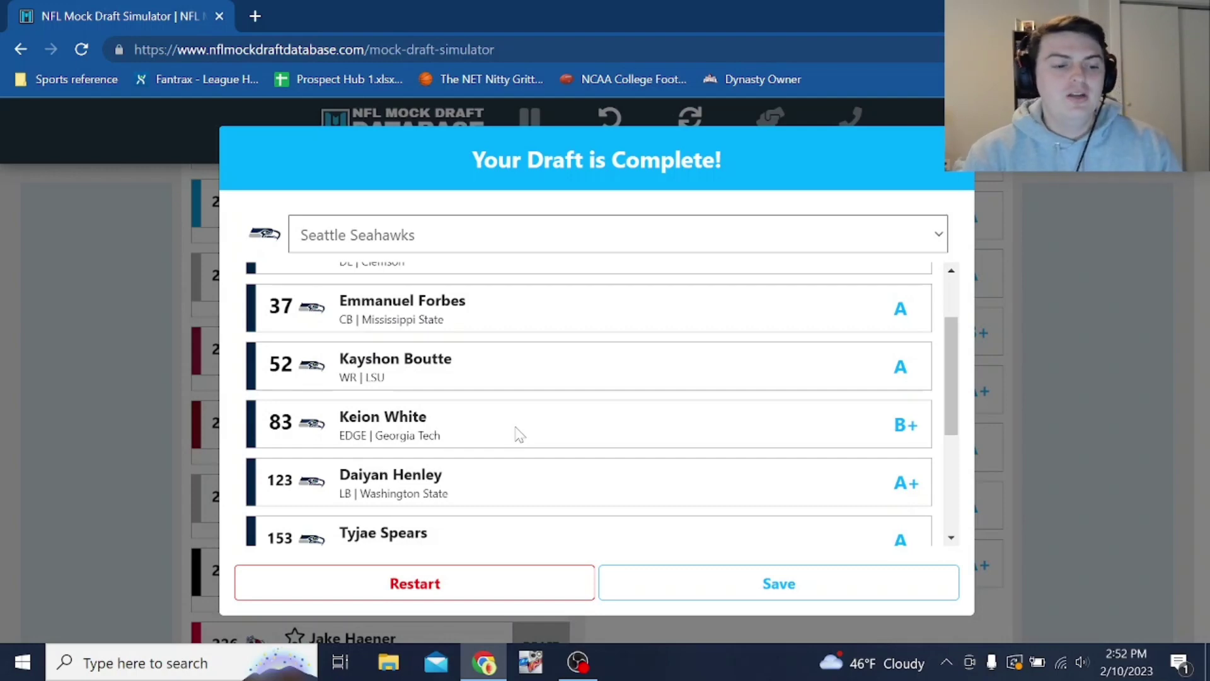
{"action": "scroll", "coordinate": [591, 446], "scroll_direction": "down", "scroll_amount": 1}
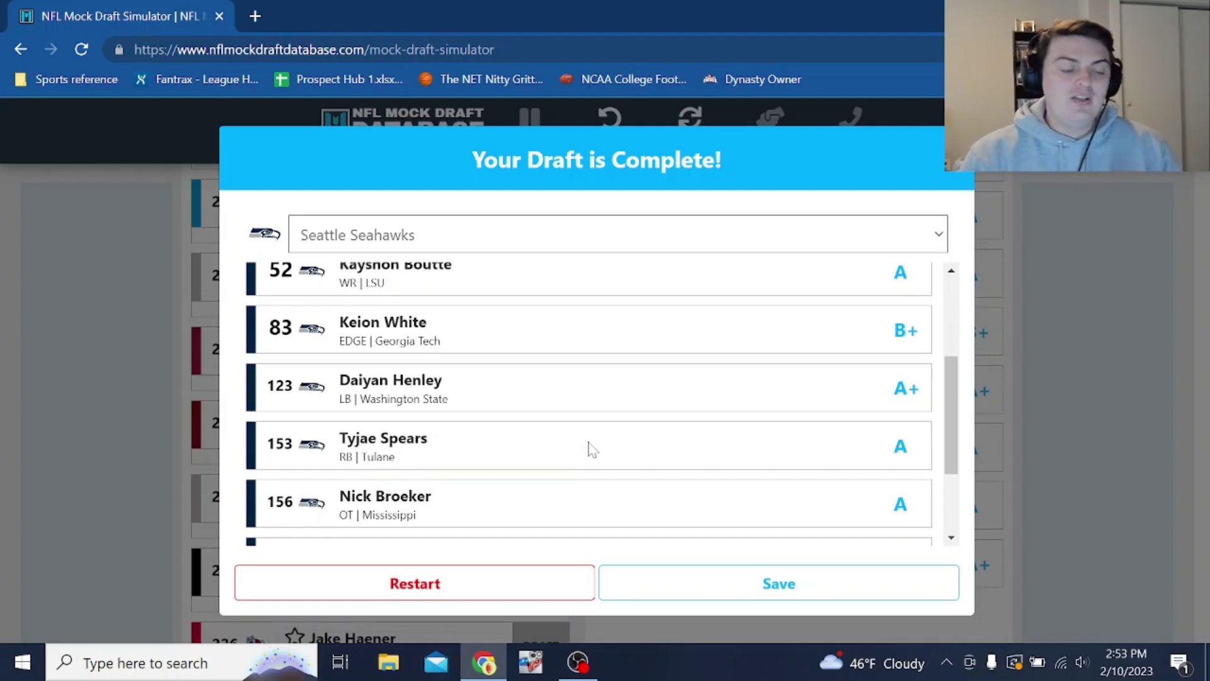
{"action": "scroll", "coordinate": [570, 442], "scroll_direction": "down", "scroll_amount": 2}
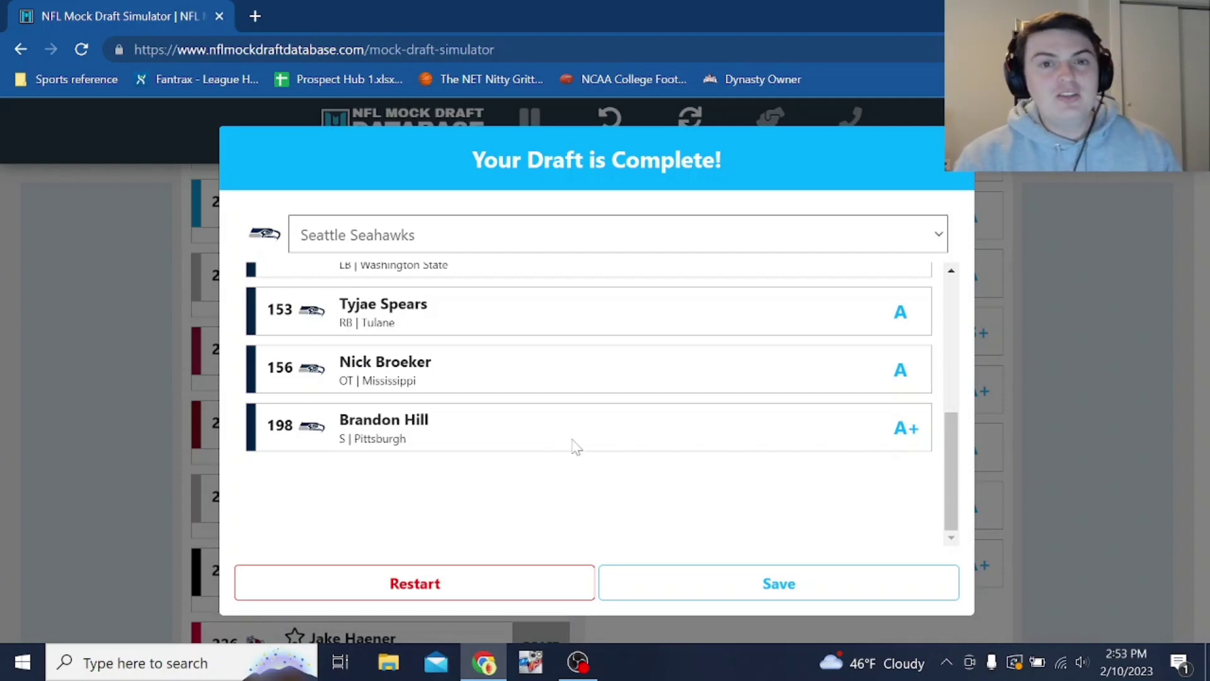
{"action": "scroll", "coordinate": [573, 442], "scroll_direction": "up", "scroll_amount": 5}
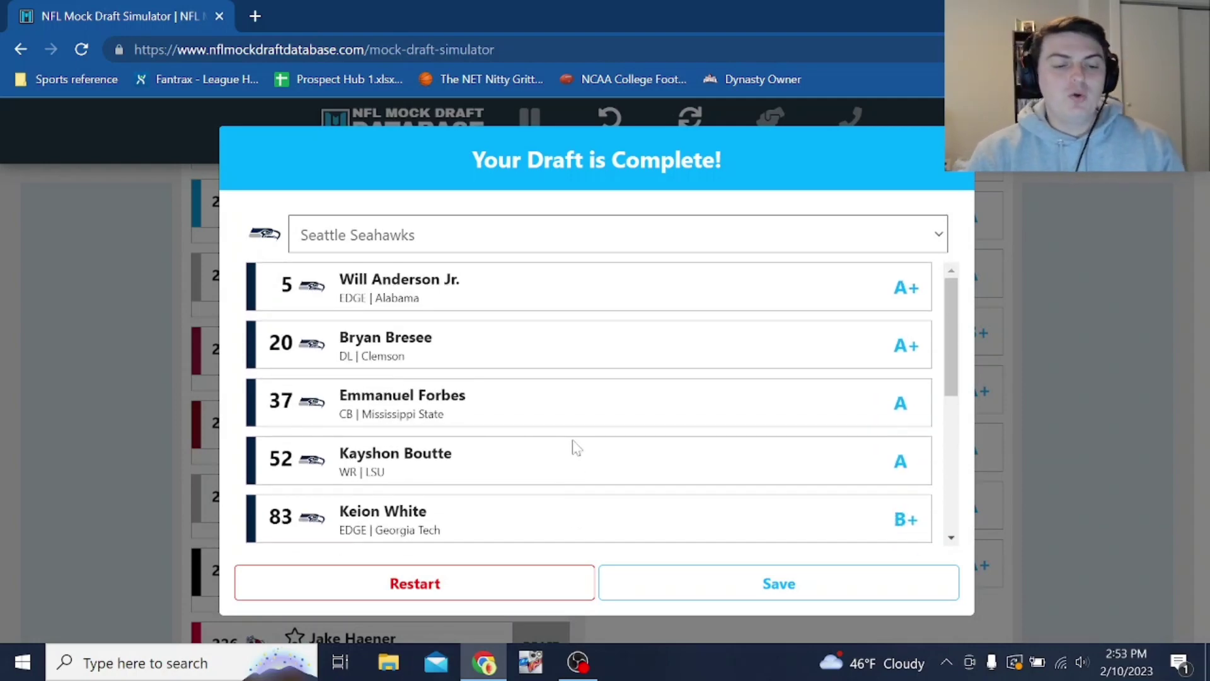